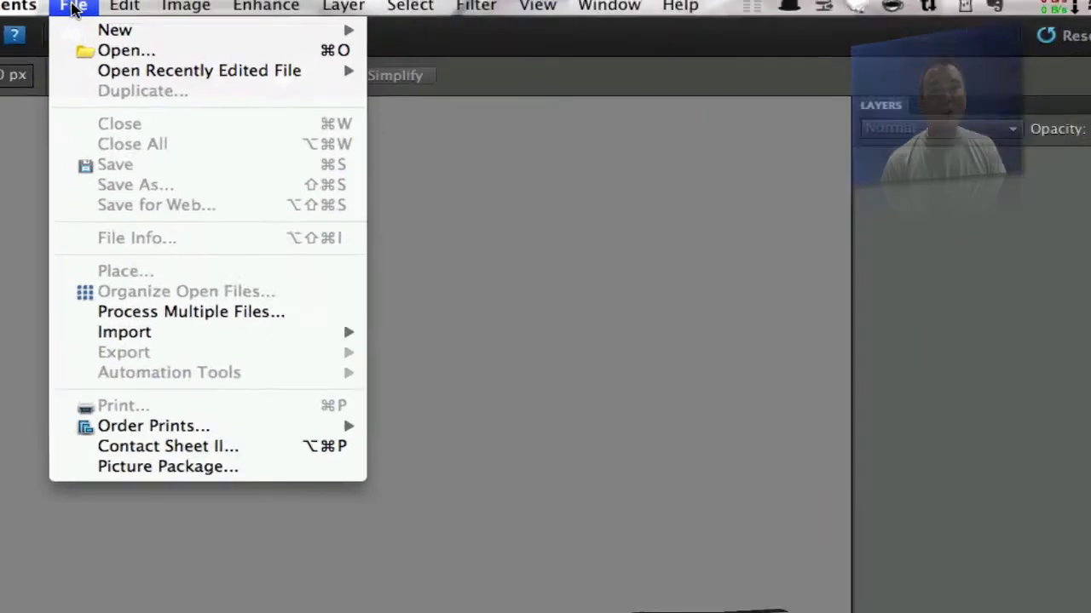
Open C_130J_Super_Hercules.jpg from the 165th folder with the format set to Camera Raw
{"action": "mouse_move", "coordinate": [83, 35]}
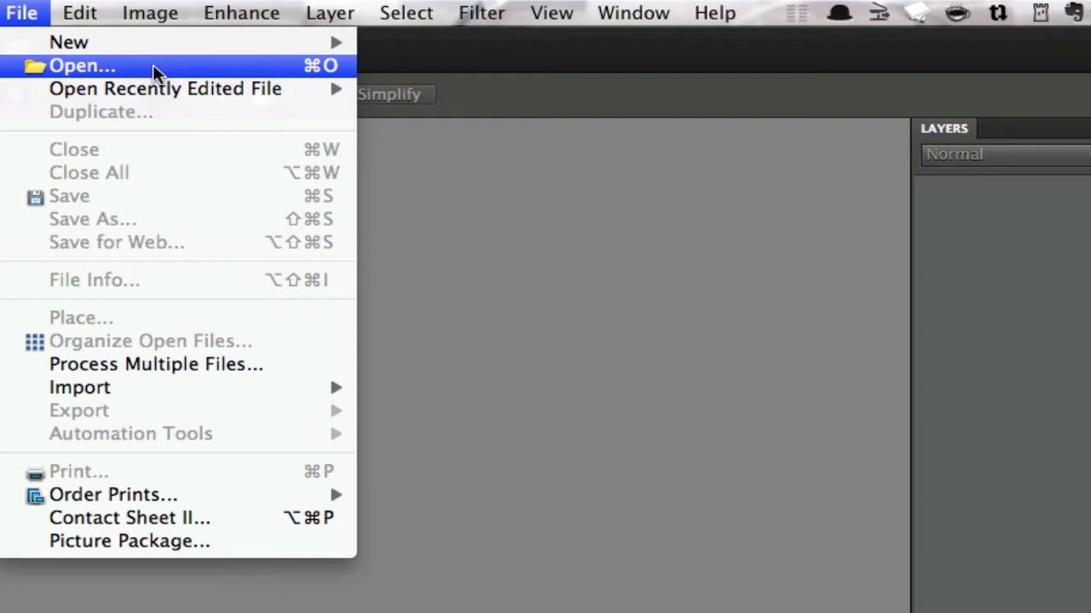
{"action": "left_click", "coordinate": [96, 68]}
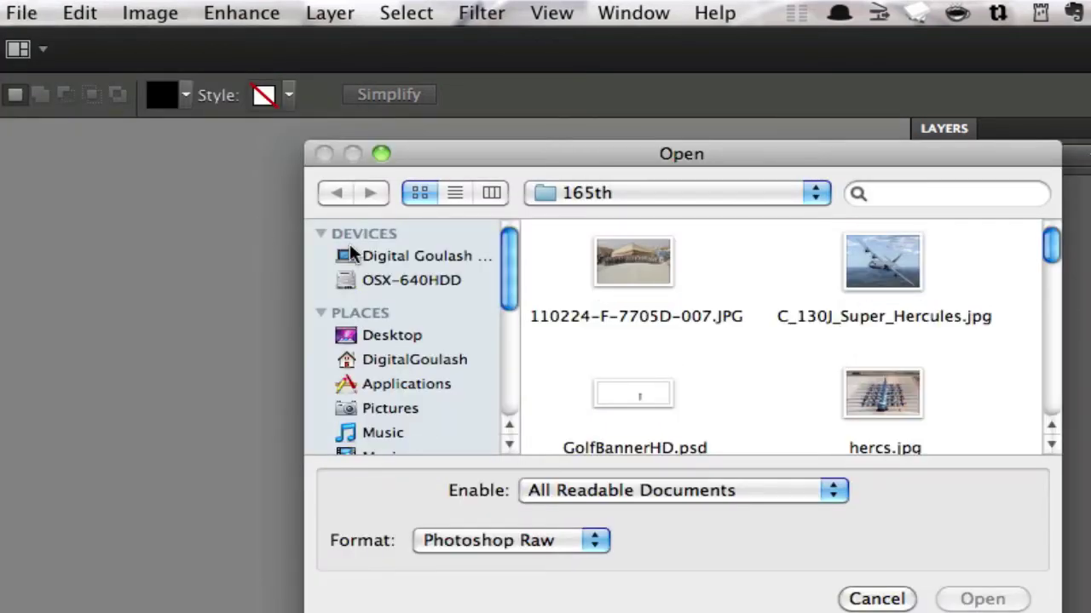
{"action": "left_click", "coordinate": [877, 264]}
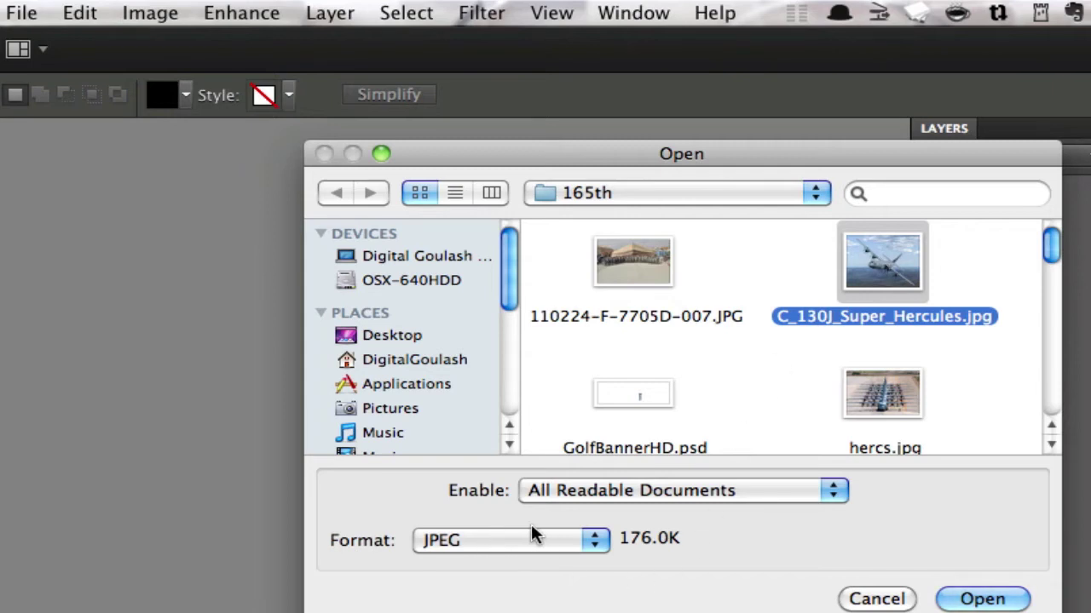
{"action": "left_click", "coordinate": [601, 543]}
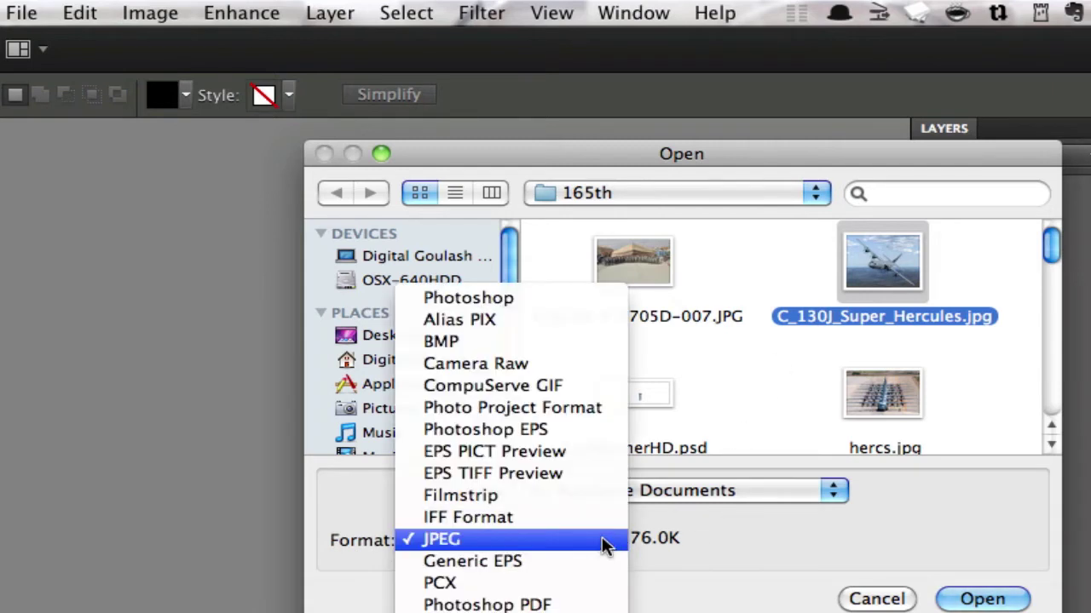
{"action": "left_click", "coordinate": [552, 363]}
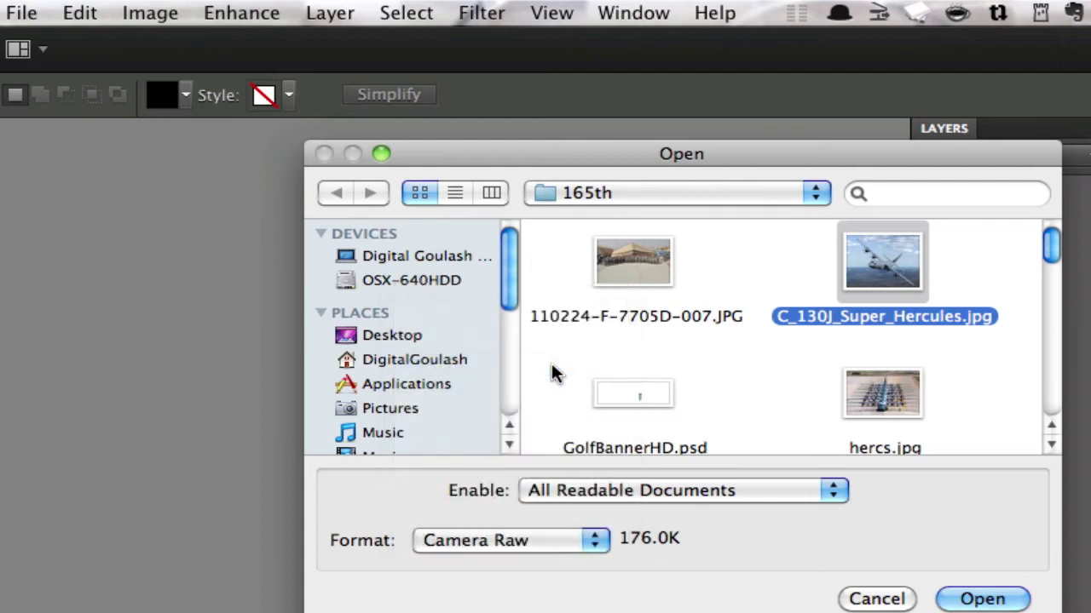
{"action": "left_click", "coordinate": [1003, 602]}
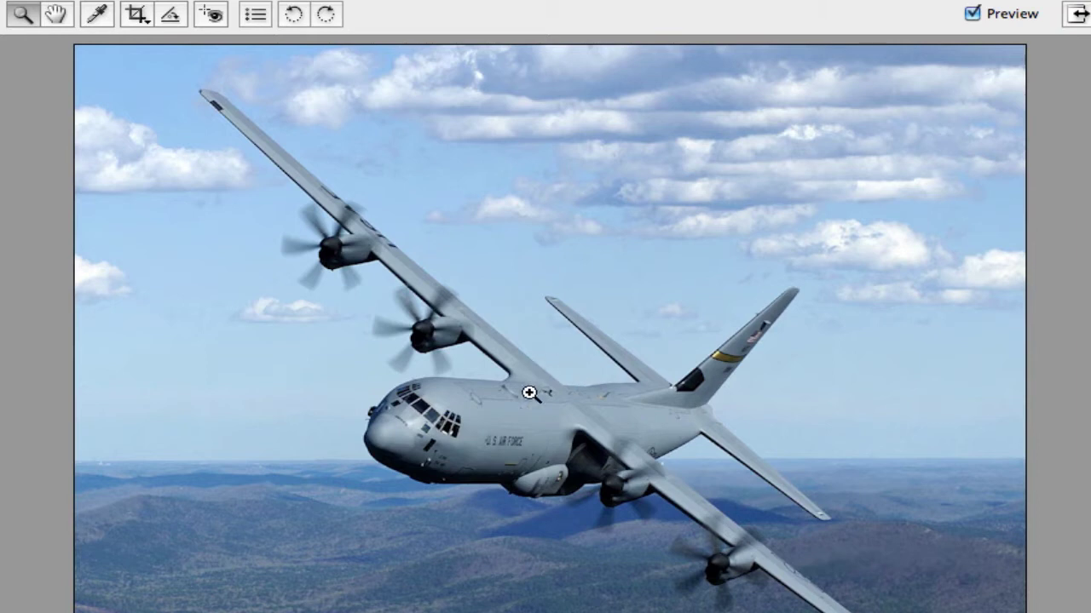
Examine the aircraft's wings, fuselage and tail and the surrounding clouds up close, and return to a wider view of the plane
{"action": "left_click", "coordinate": [565, 342]}
{"action": "left_click", "coordinate": [566, 341]}
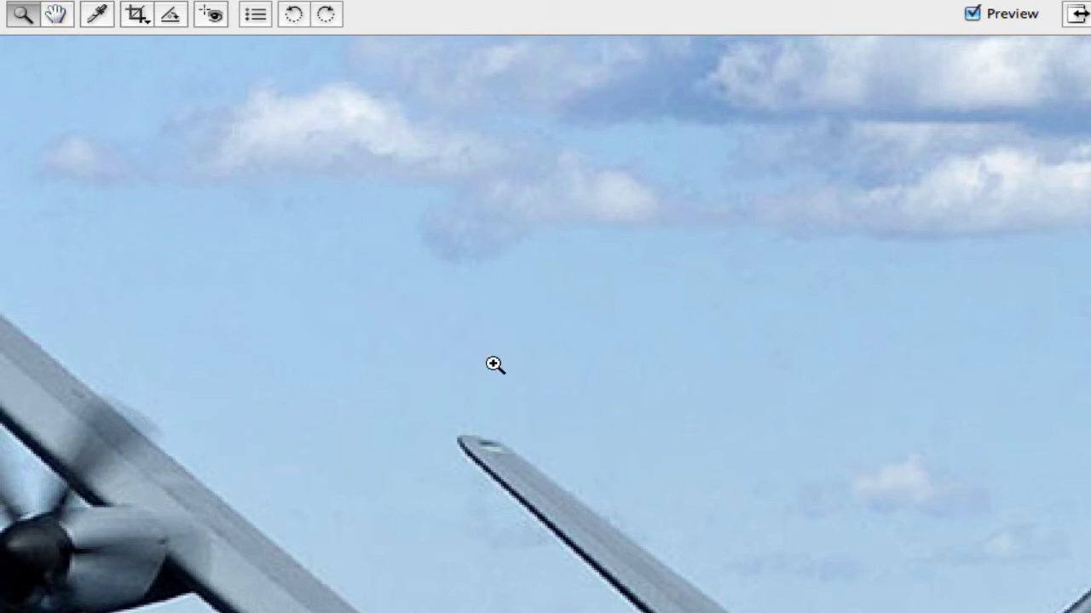
{"action": "key", "text": "h"}
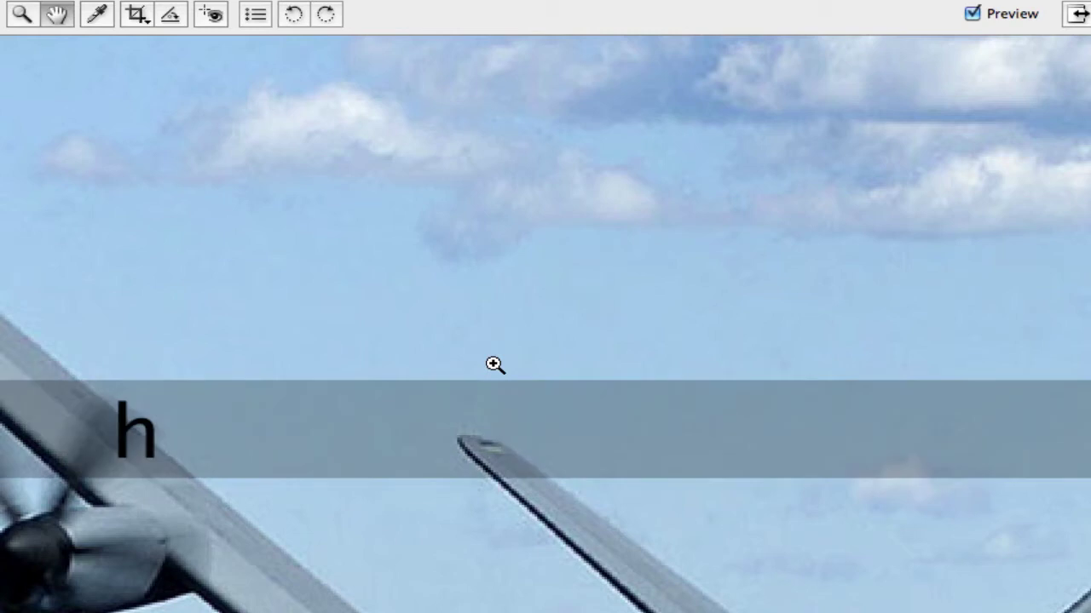
{"action": "left_click_drag", "start_coordinate": [707, 273], "coordinate": [769, 105]}
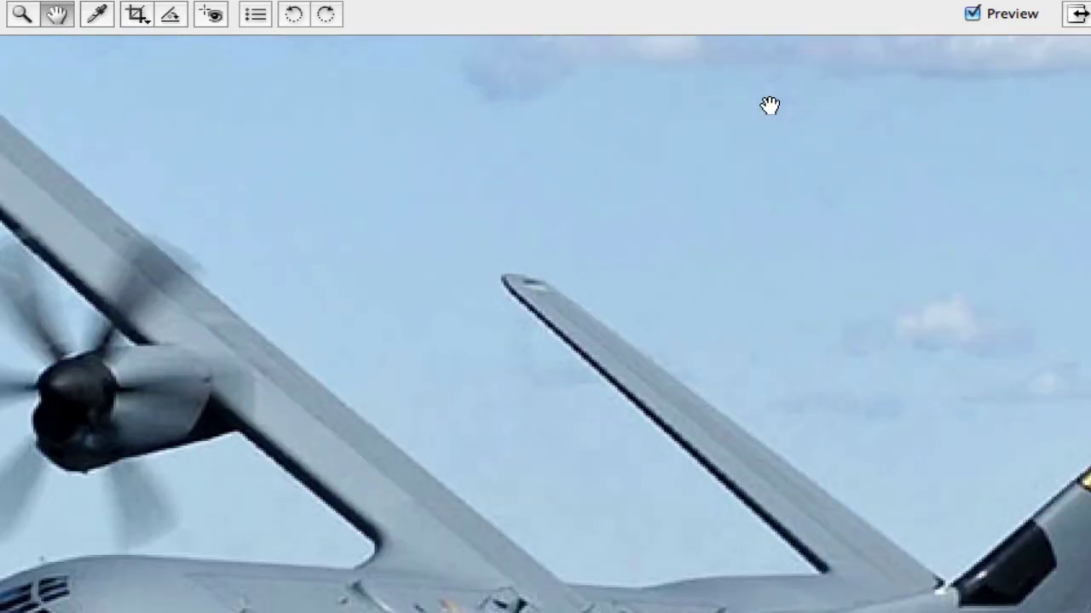
{"action": "left_click_drag", "start_coordinate": [681, 516], "coordinate": [743, 200]}
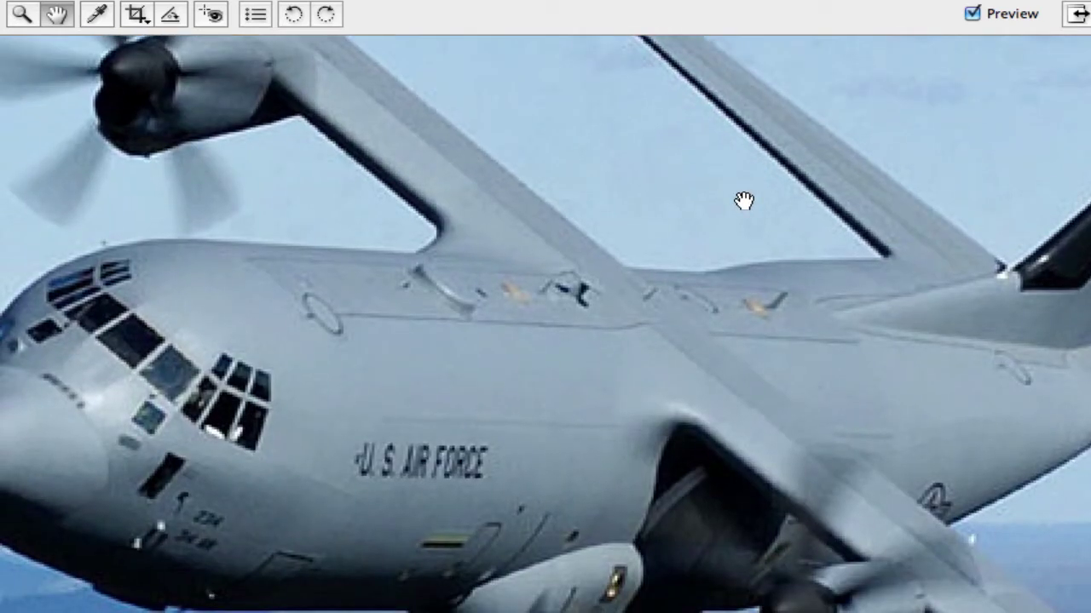
{"action": "scroll", "coordinate": [744, 201], "scroll_direction": "down", "scroll_amount": 5}
{"action": "scroll", "coordinate": [743, 201], "scroll_direction": "up", "scroll_amount": 10}
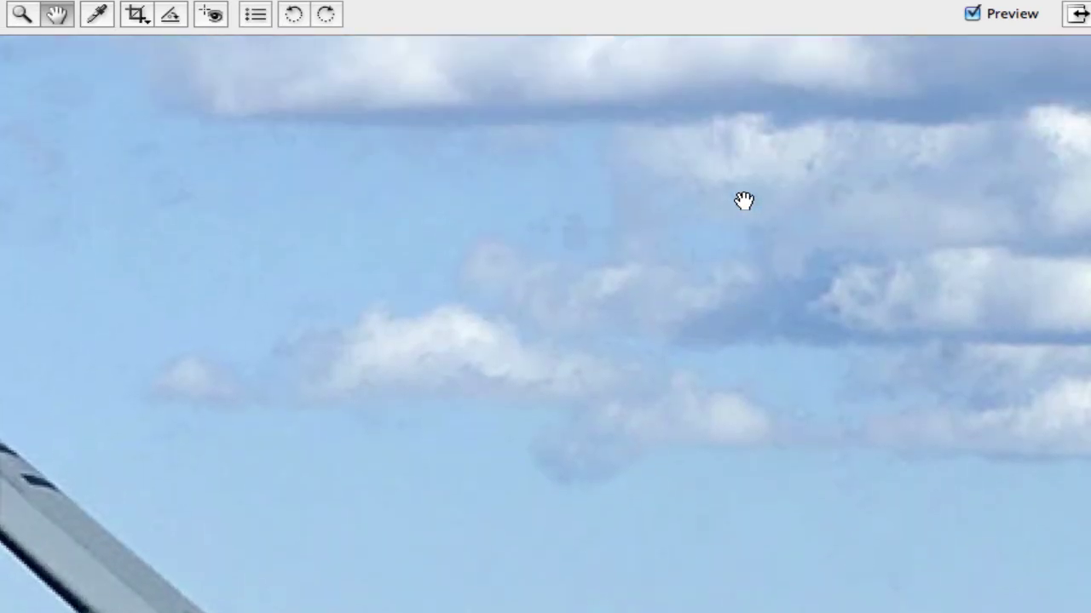
{"action": "scroll", "coordinate": [744, 201], "scroll_direction": "down", "scroll_amount": 3}
{"action": "scroll", "coordinate": [744, 200], "scroll_direction": "left", "scroll_amount": 3}
{"action": "scroll", "coordinate": [744, 200], "scroll_direction": "up", "scroll_amount": 8}
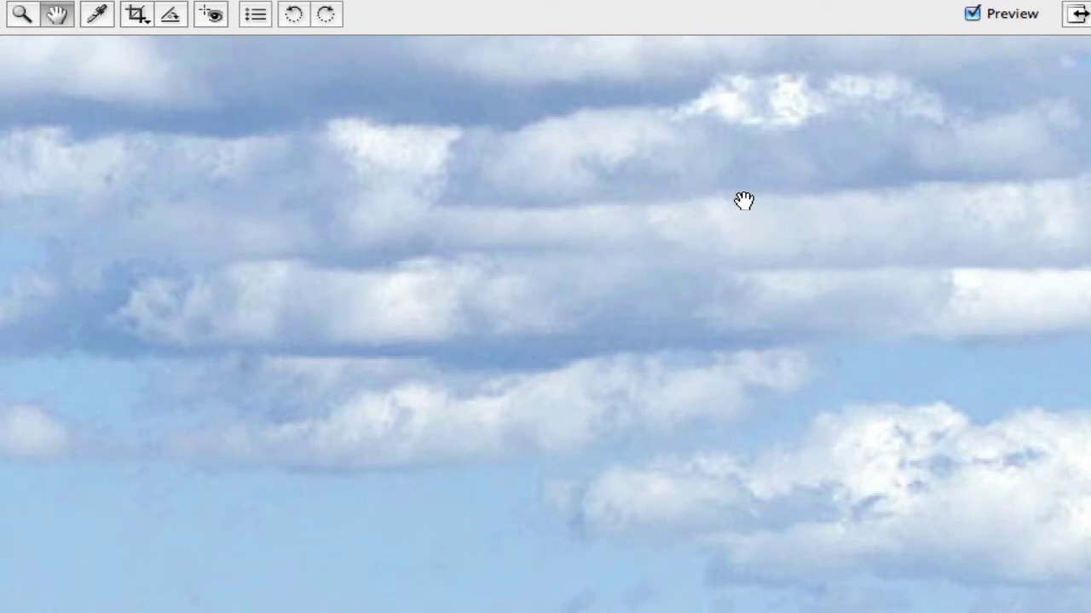
{"action": "scroll", "coordinate": [744, 200], "scroll_direction": "down", "scroll_amount": 3}
{"action": "scroll", "coordinate": [743, 200], "scroll_direction": "up", "scroll_amount": 4}
{"action": "scroll", "coordinate": [743, 200], "scroll_direction": "down", "scroll_amount": 4}
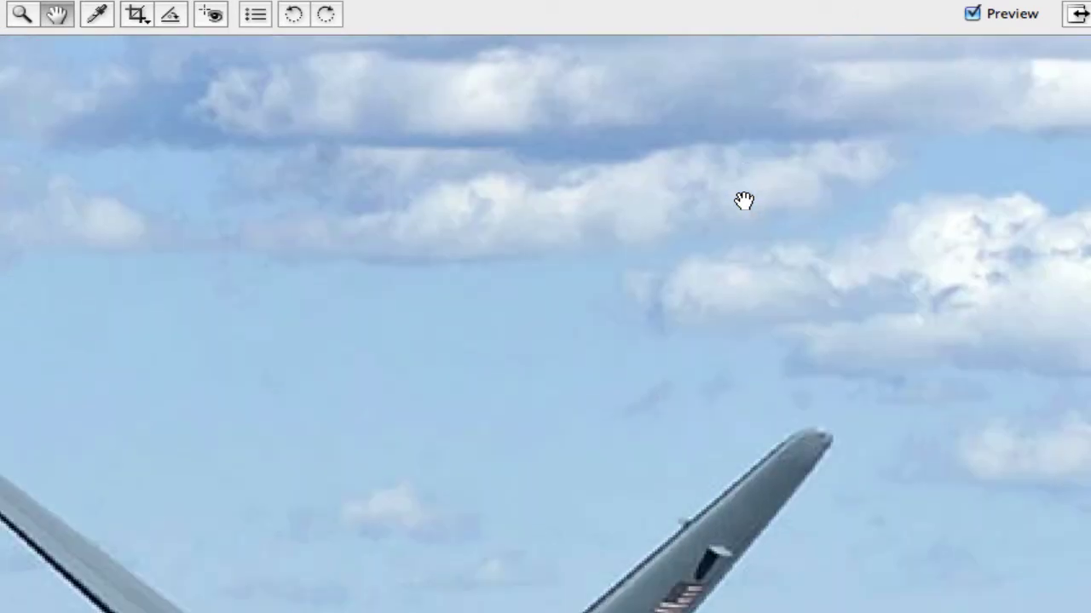
{"action": "scroll", "coordinate": [743, 201], "scroll_direction": "down", "scroll_amount": 3}
{"action": "scroll", "coordinate": [744, 201], "scroll_direction": "up", "scroll_amount": 4}
{"action": "scroll", "coordinate": [744, 200], "scroll_direction": "left", "scroll_amount": 3}
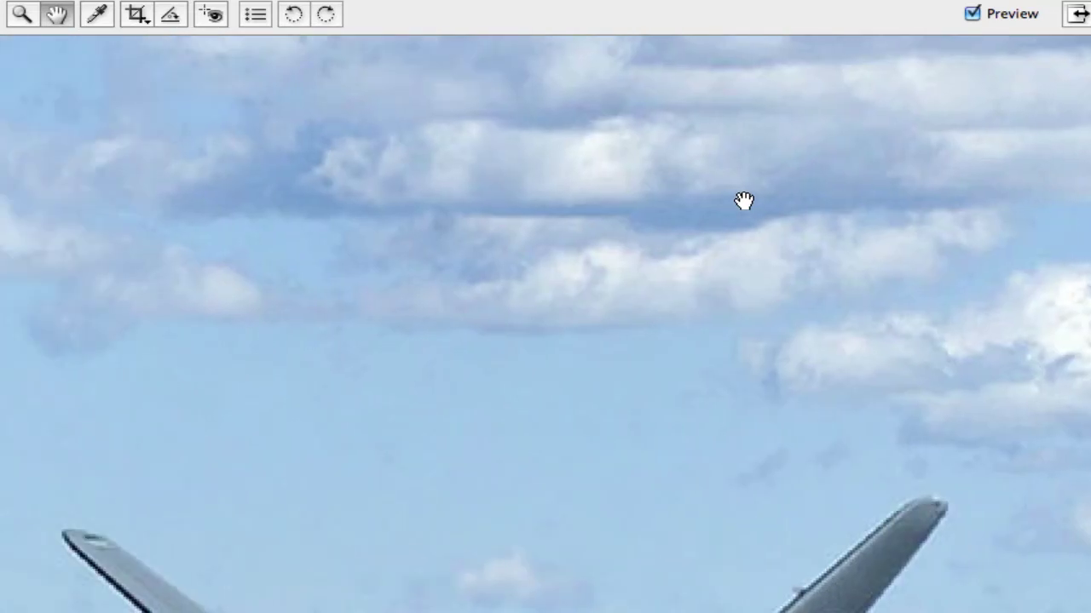
{"action": "key", "text": "z"}
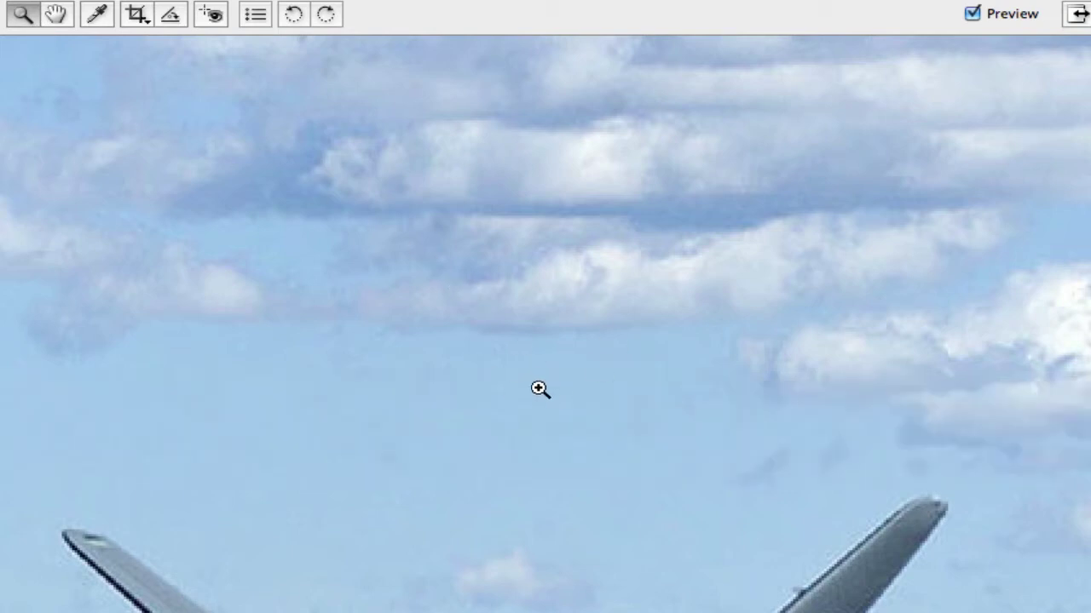
{"action": "left_click", "coordinate": [521, 322], "text": "alt"}
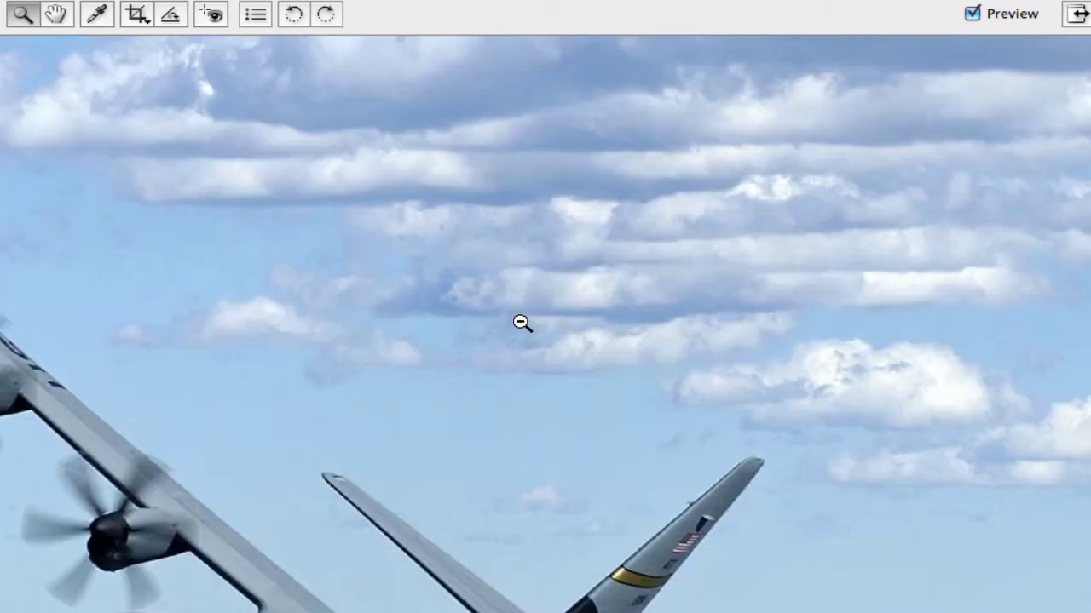
{"action": "left_click", "coordinate": [522, 322], "text": "alt"}
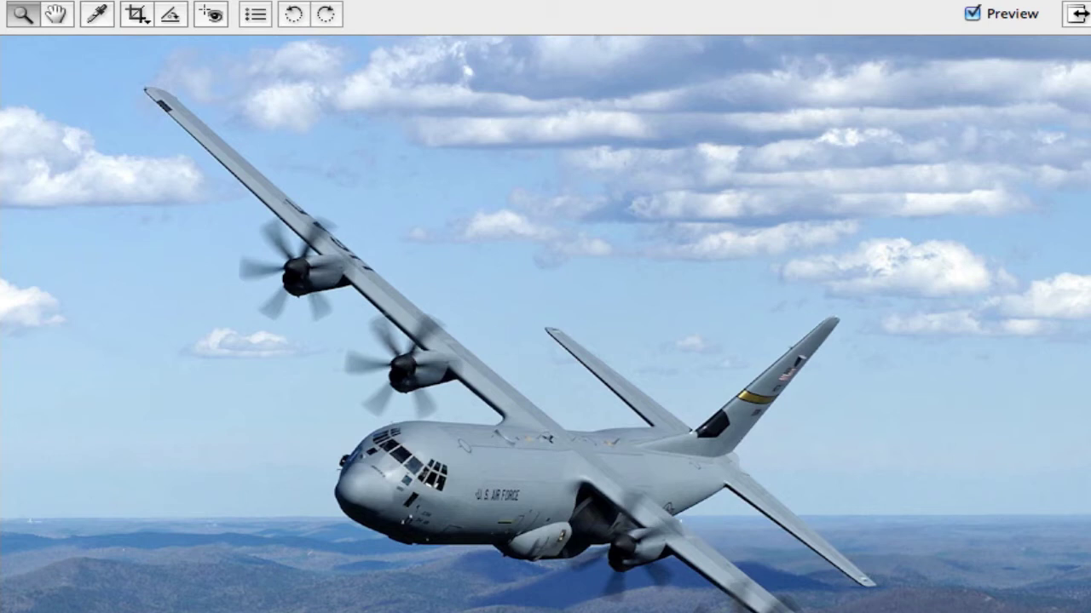
Look at the Color Sampler tool and review the Crop tool's aspect ratio presets without choosing one
{"action": "left_click", "coordinate": [101, 17]}
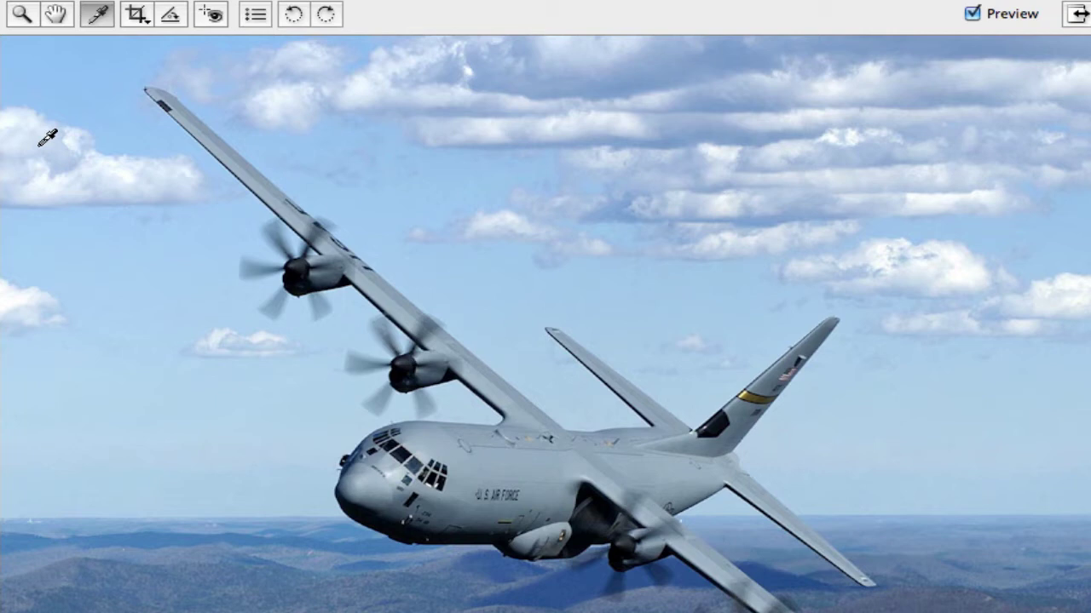
{"action": "left_click", "coordinate": [135, 16]}
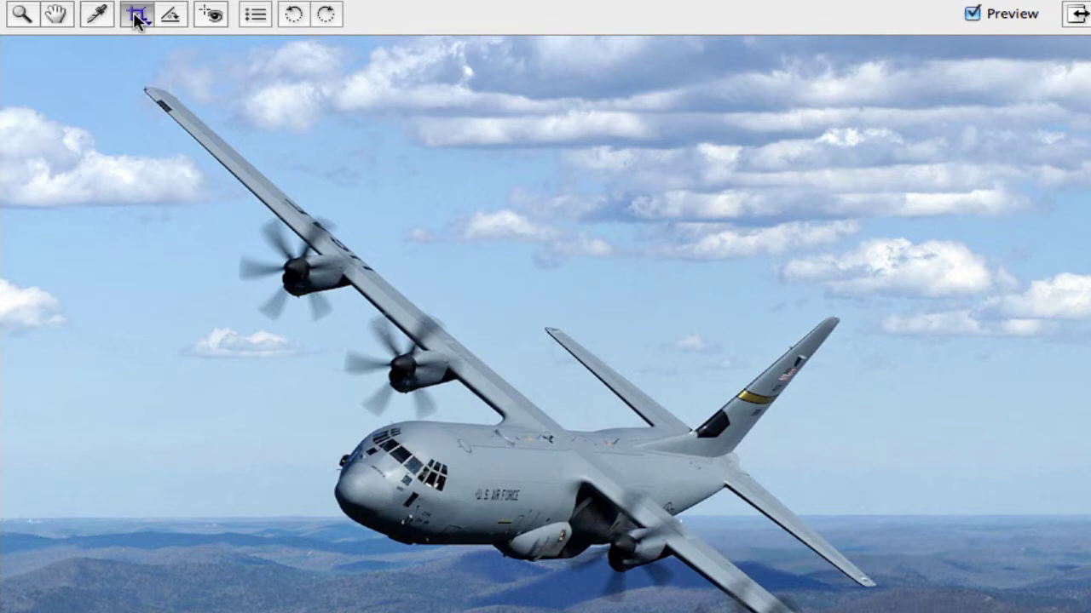
{"action": "left_click", "coordinate": [136, 16]}
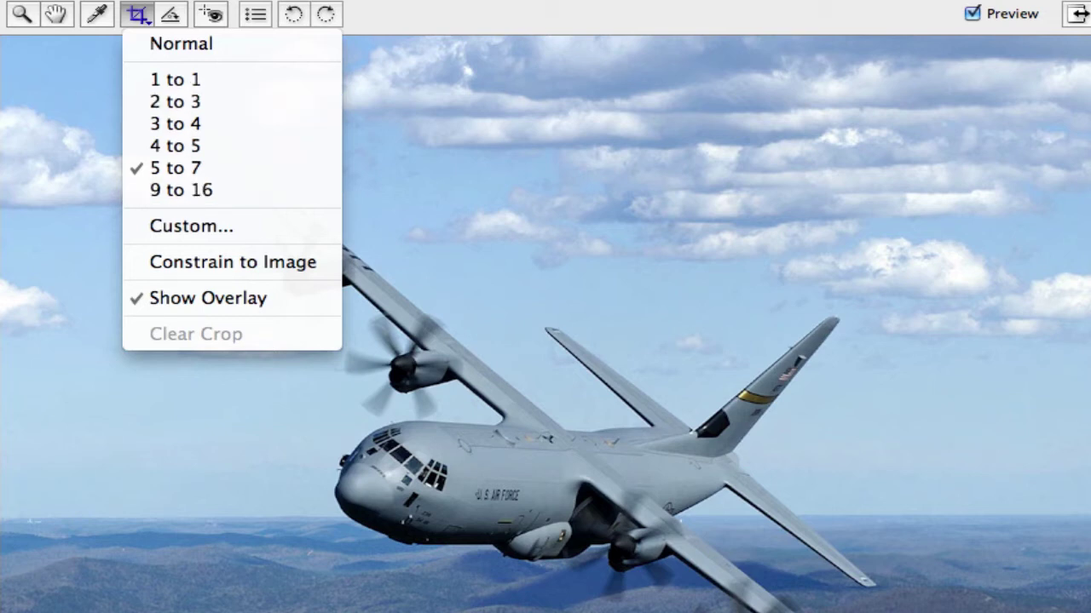
{"action": "left_click", "coordinate": [446, 15]}
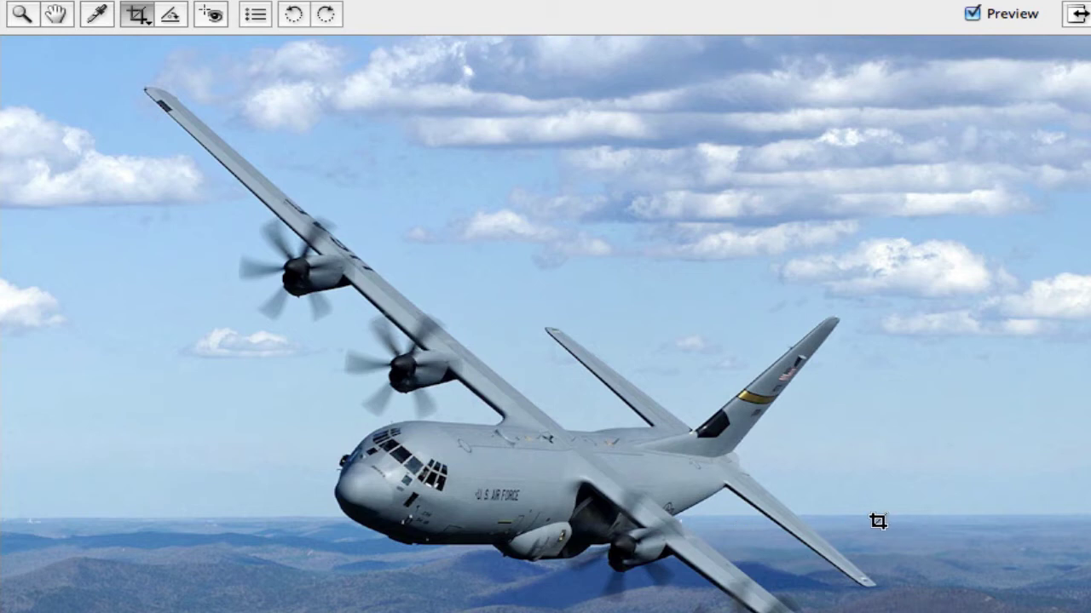
Try to straighten the photo with the Straighten tool along the horizon line
{"action": "left_click", "coordinate": [172, 16]}
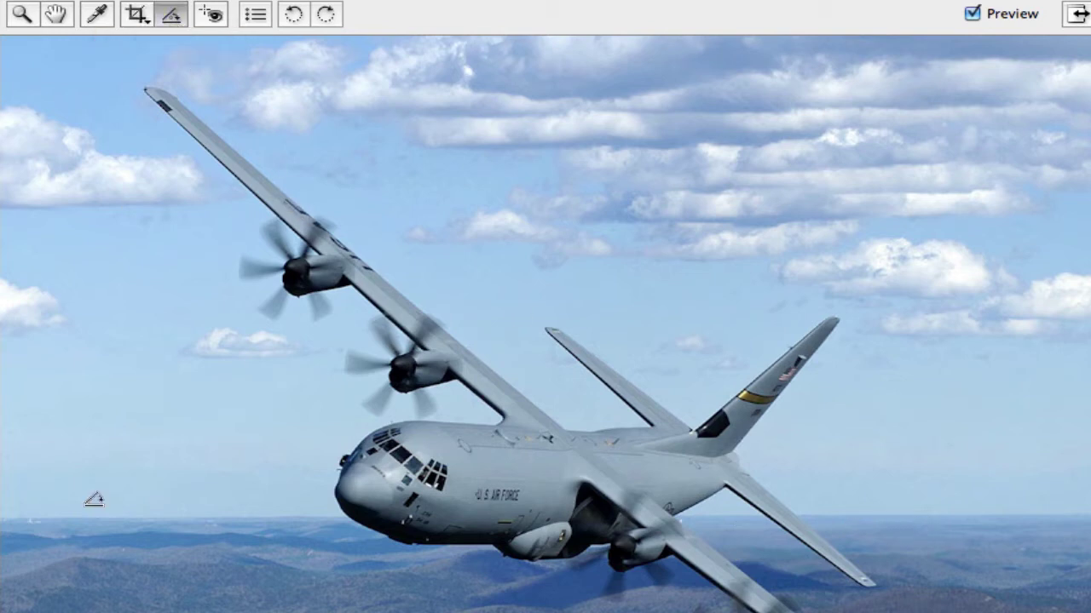
{"action": "left_click_drag", "start_coordinate": [70, 522], "coordinate": [1022, 514]}
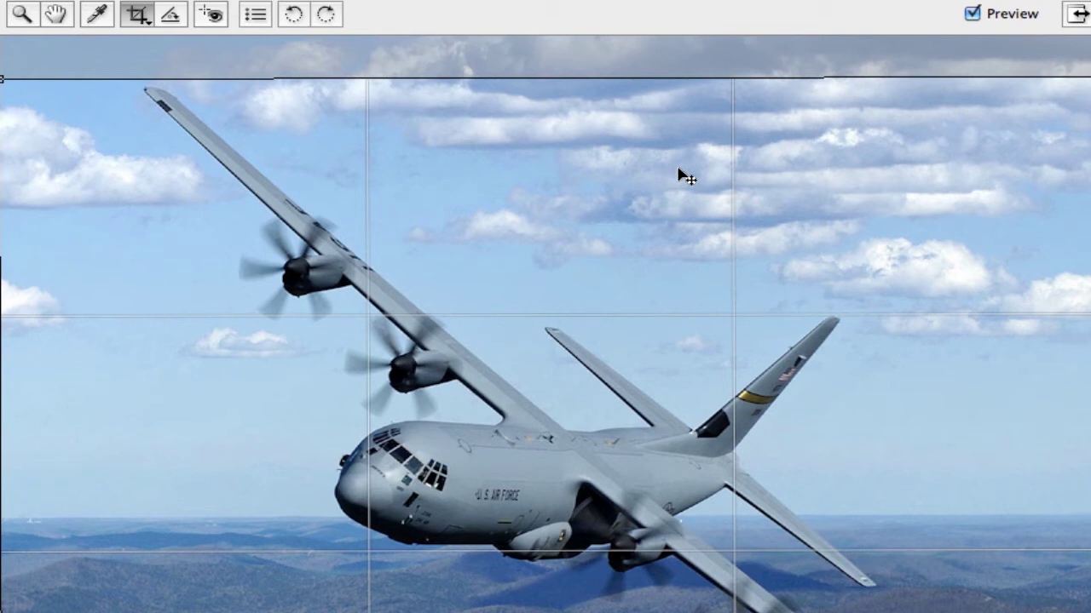
{"action": "key", "text": "Return"}
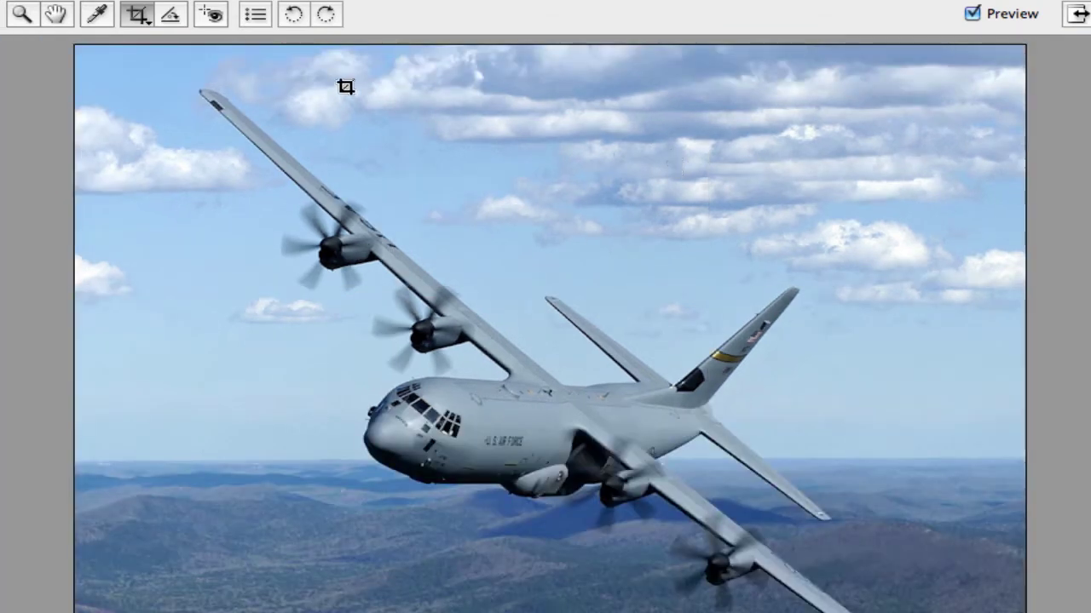
Look at the Red Eye Removal options and the Camera Raw preferences for saving image settings, closing the preferences without changes
{"action": "left_click", "coordinate": [211, 16]}
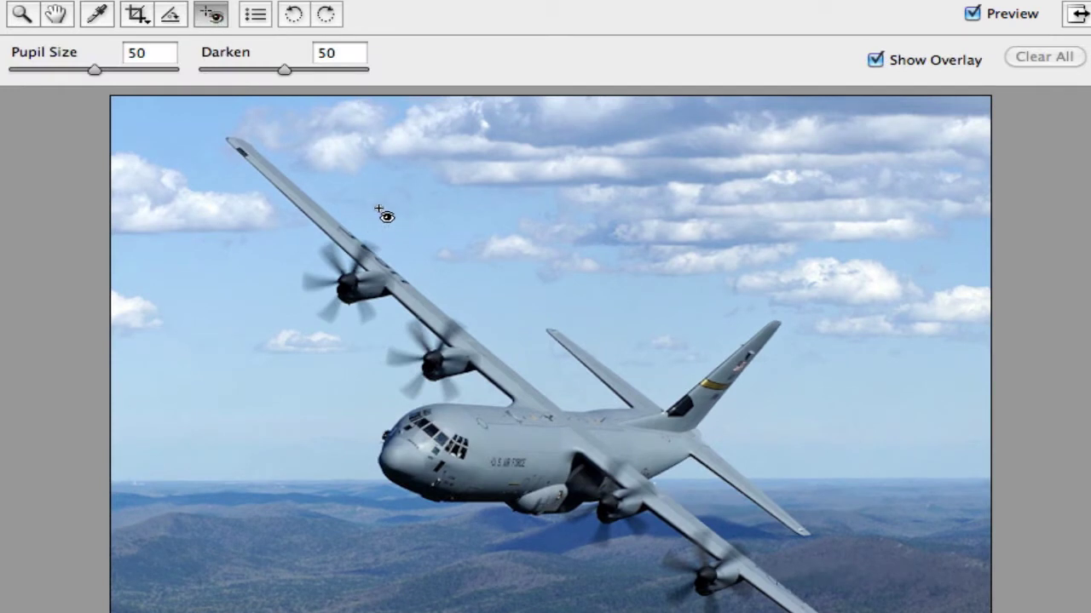
{"action": "left_click", "coordinate": [256, 15]}
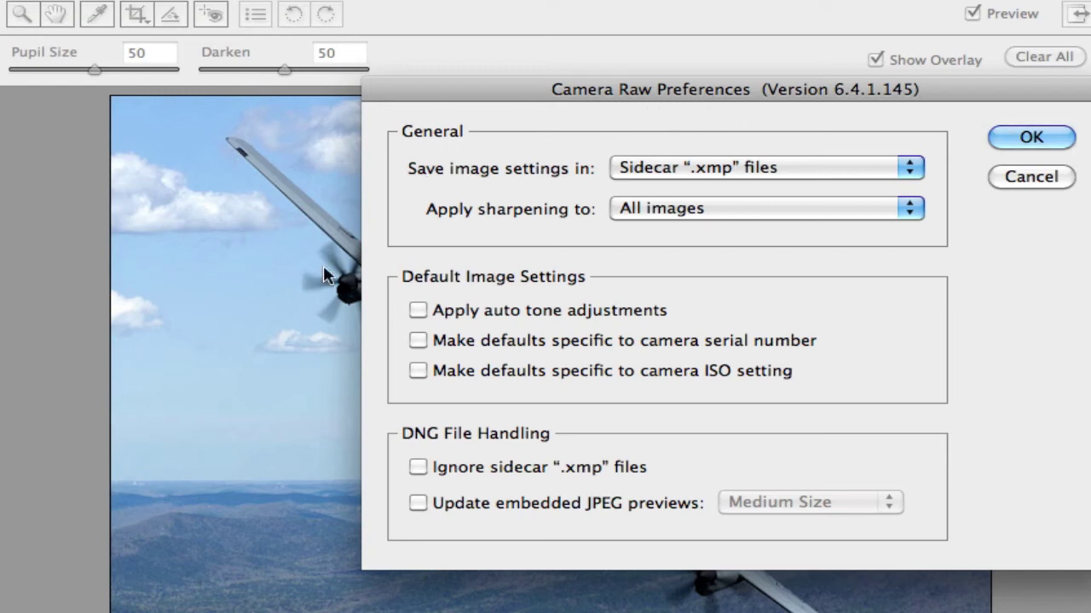
{"action": "left_click", "coordinate": [796, 166]}
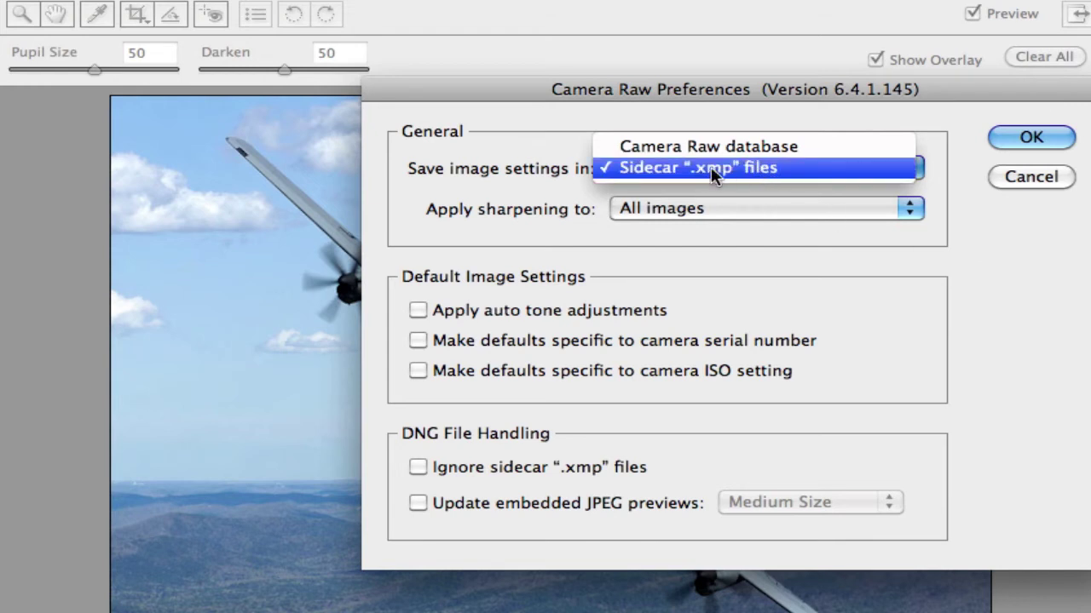
{"action": "left_click", "coordinate": [1028, 186]}
{"action": "left_click", "coordinate": [1030, 179]}
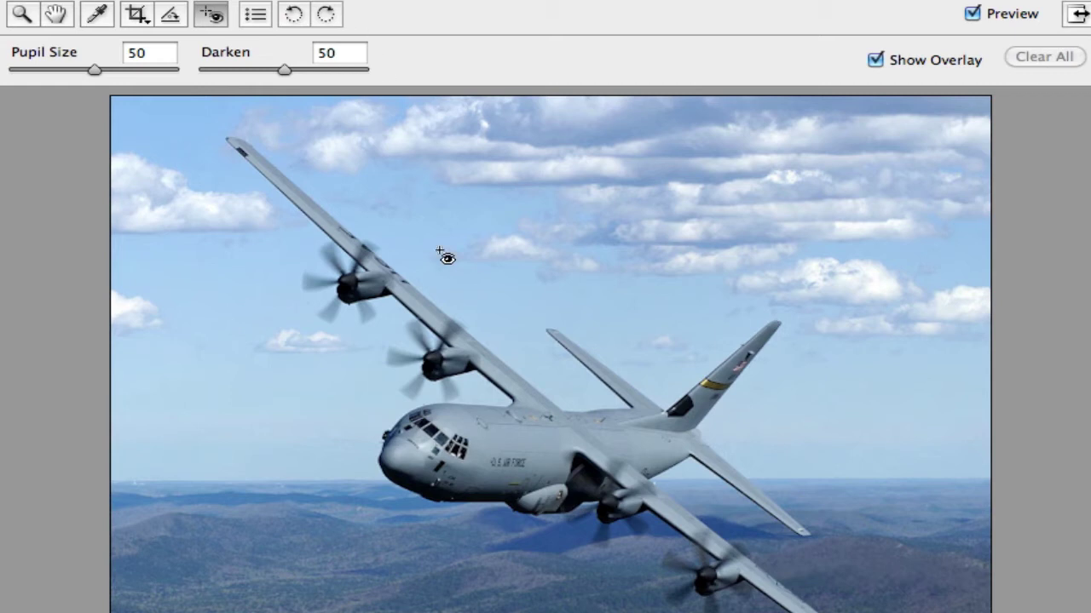
Try rotating the photo in both directions, return it to its original orientation, and switch back to the Zoom tool
{"action": "key", "text": "l"}
{"action": "key", "text": "r"}
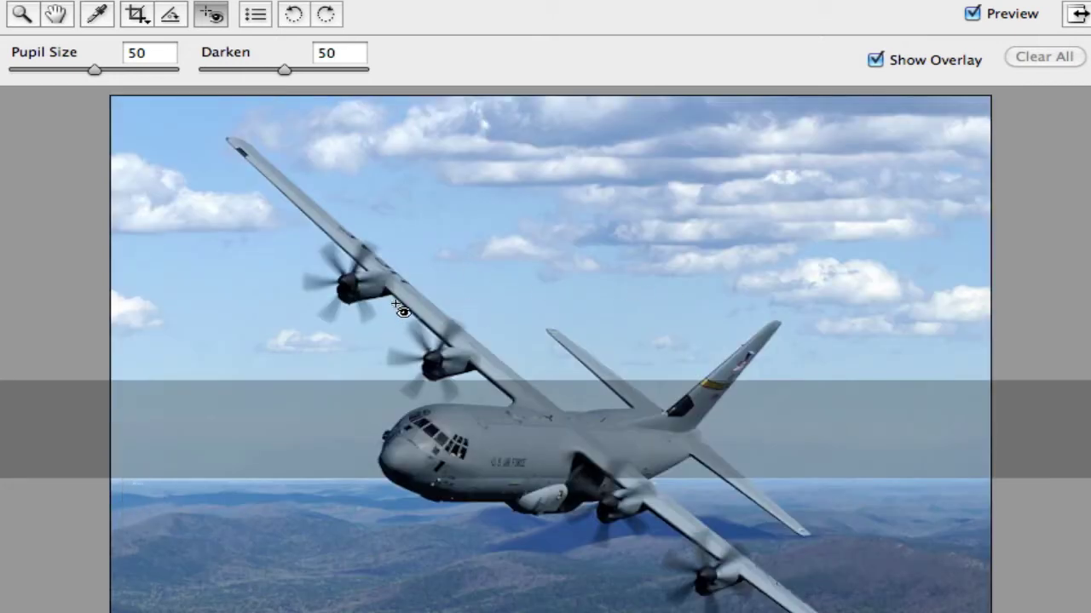
{"action": "left_click", "coordinate": [329, 11]}
{"action": "left_click", "coordinate": [293, 14]}
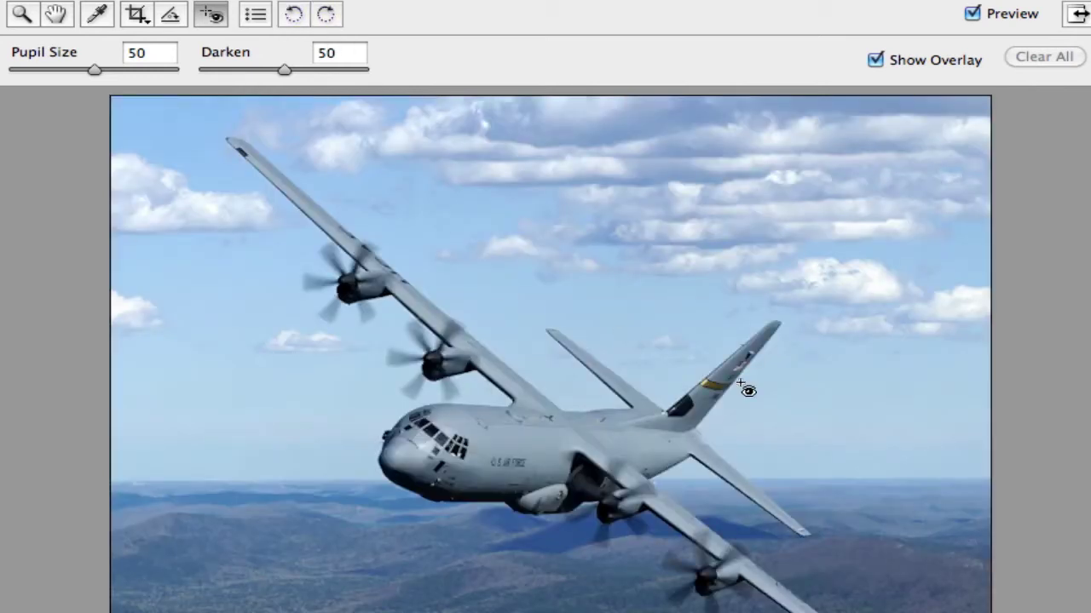
{"action": "left_click", "coordinate": [23, 15]}
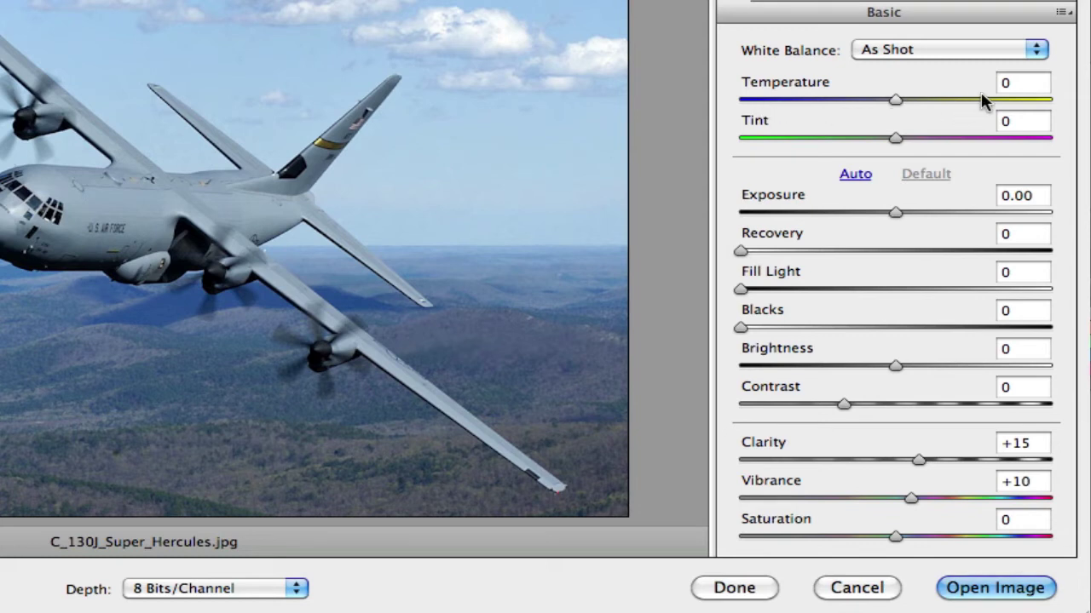
Set the photo's white balance Temperature to +7 and Tint to +4
{"action": "mouse_move", "coordinate": [903, 101]}
{"action": "left_mouse_down"}
{"action": "mouse_move", "coordinate": [940, 99]}
{"action": "mouse_move", "coordinate": [873, 102]}
{"action": "mouse_move", "coordinate": [904, 105]}
{"action": "left_mouse_up"}
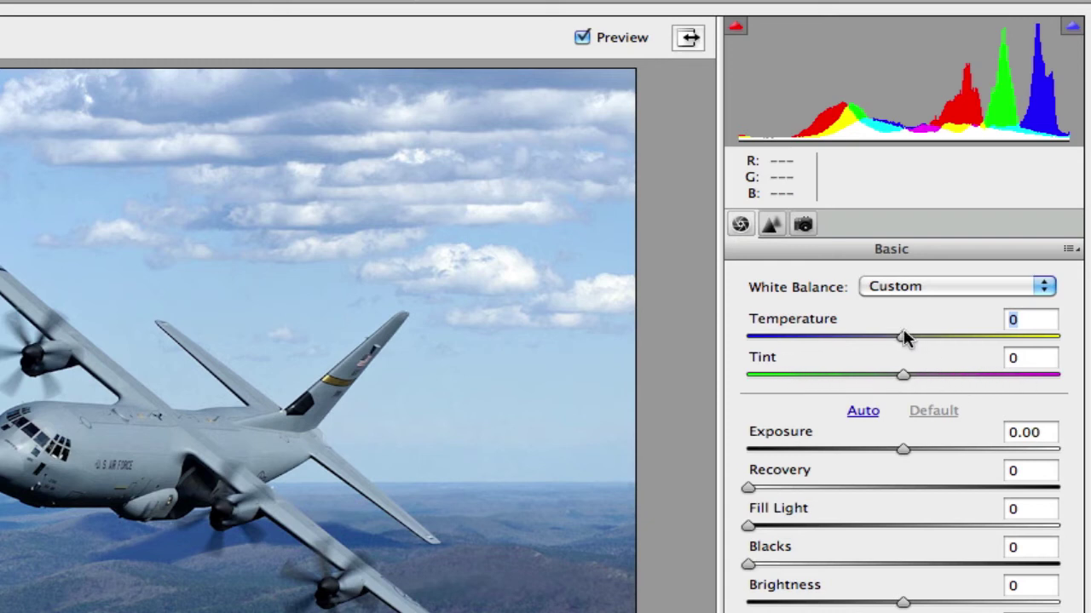
{"action": "left_click_drag", "start_coordinate": [901, 339], "coordinate": [910, 341]}
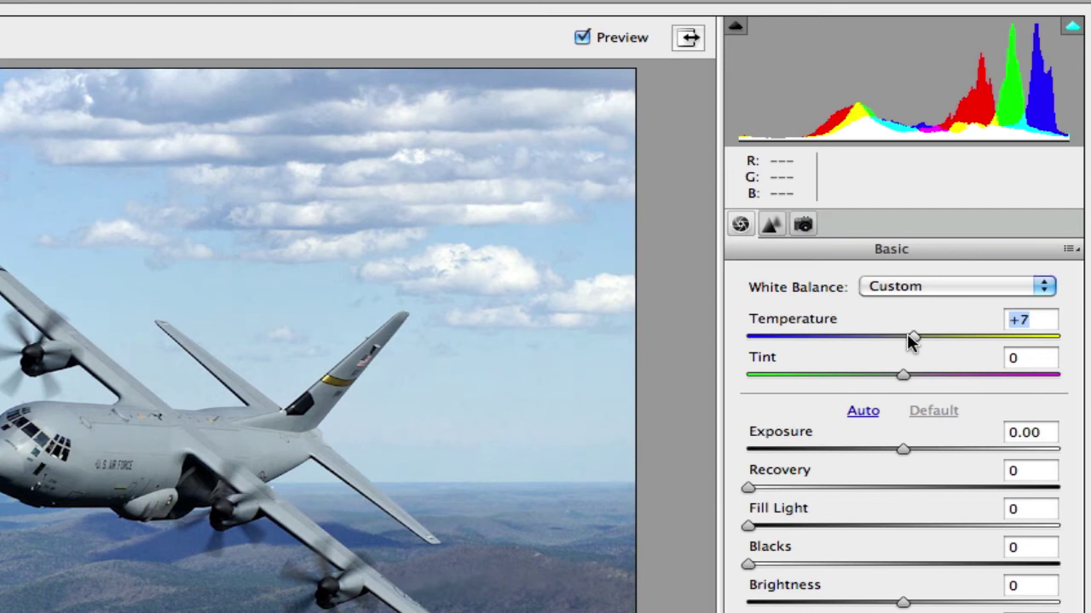
{"action": "left_click", "coordinate": [903, 376]}
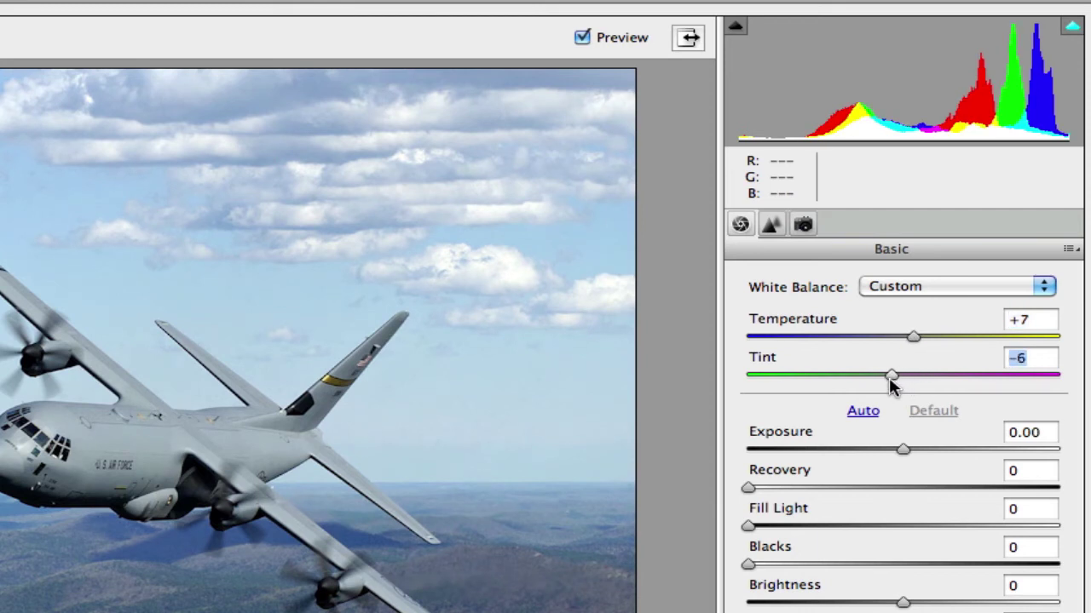
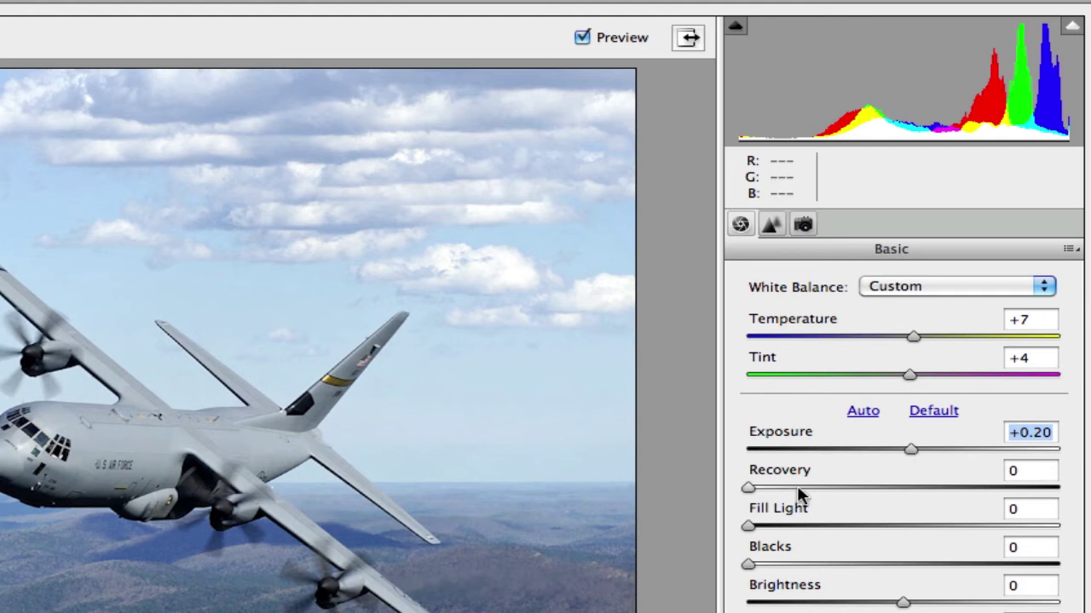
Try Exposure and Recovery adjustments to bring back highlight detail, setting Exposure to +0.05 and Recovery to 28
{"action": "key", "text": "Tab"}
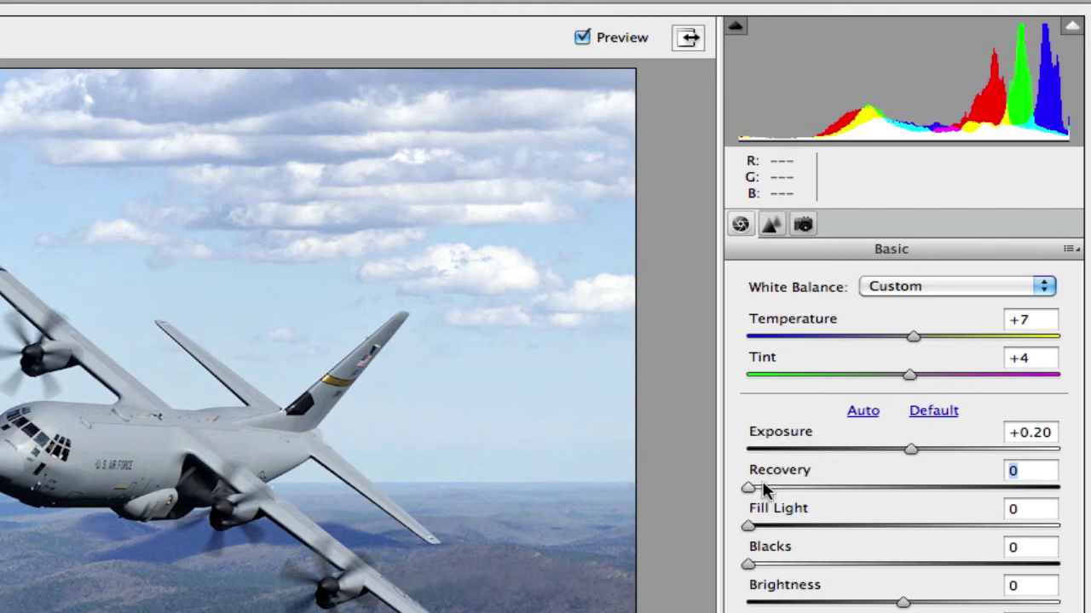
{"action": "mouse_move", "coordinate": [911, 449]}
{"action": "left_mouse_down"}
{"action": "mouse_move", "coordinate": [931, 454]}
{"action": "mouse_move", "coordinate": [919, 455]}
{"action": "left_mouse_up"}
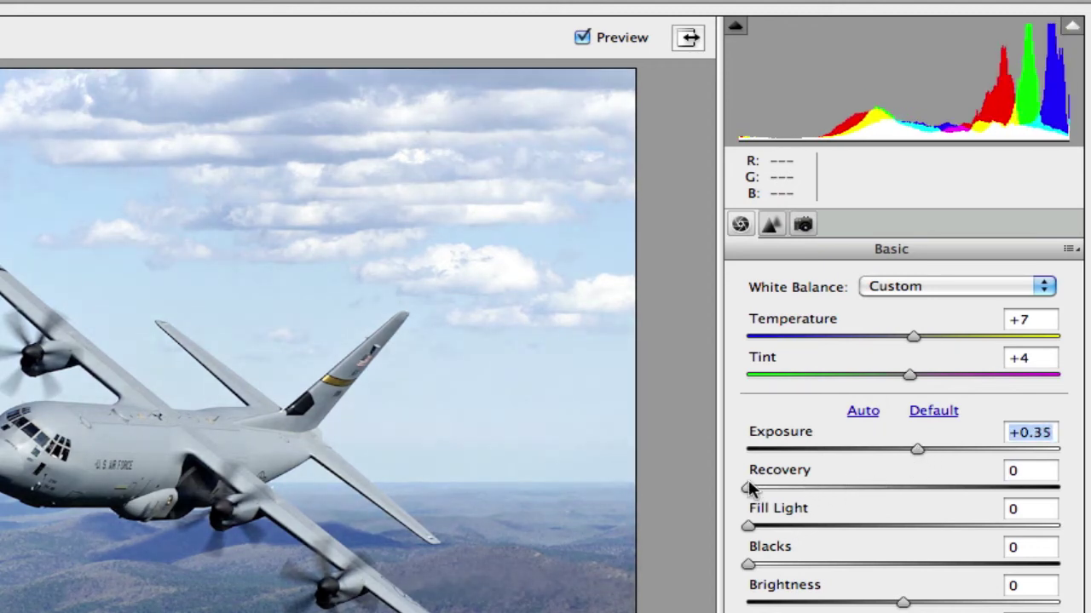
{"action": "left_click_drag", "start_coordinate": [749, 487], "coordinate": [869, 489]}
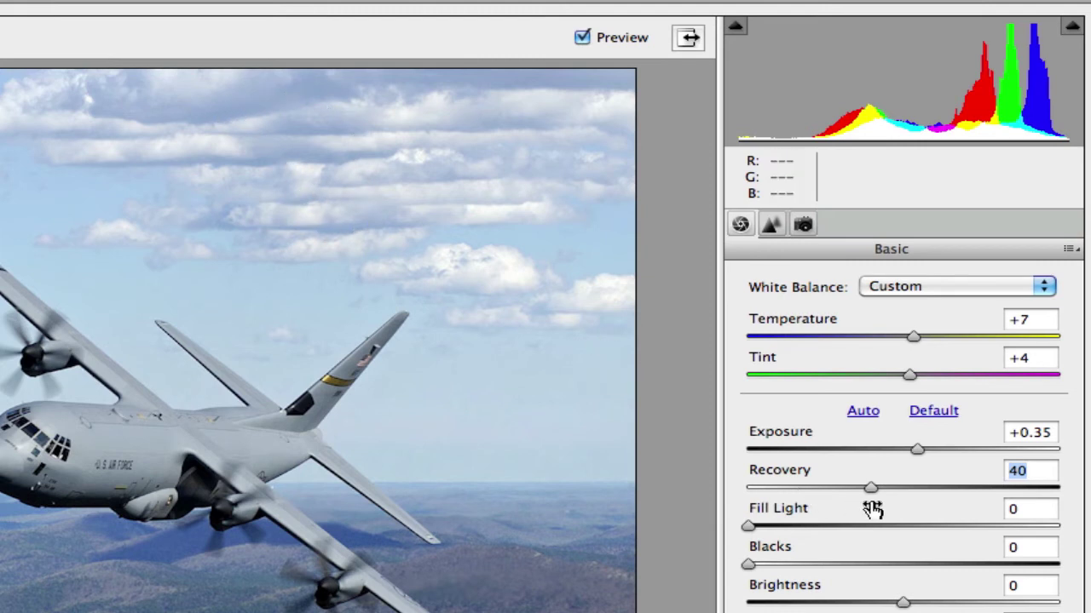
{"action": "mouse_move", "coordinate": [896, 489]}
{"action": "left_mouse_down"}
{"action": "mouse_move", "coordinate": [907, 488]}
{"action": "mouse_move", "coordinate": [855, 483]}
{"action": "mouse_move", "coordinate": [882, 489]}
{"action": "left_mouse_up"}
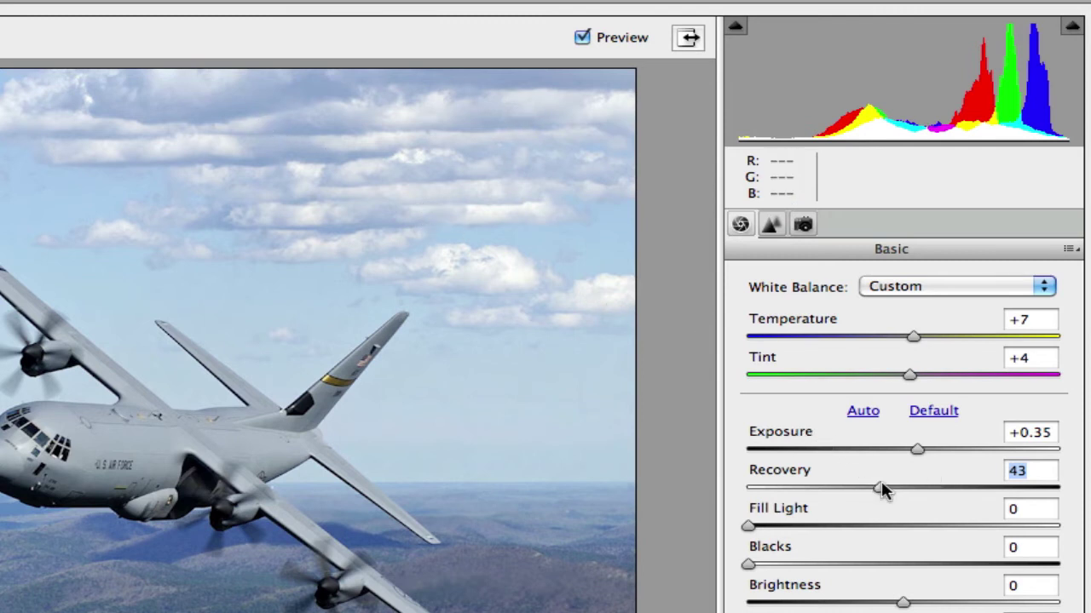
{"action": "left_click_drag", "start_coordinate": [854, 484], "coordinate": [813, 483]}
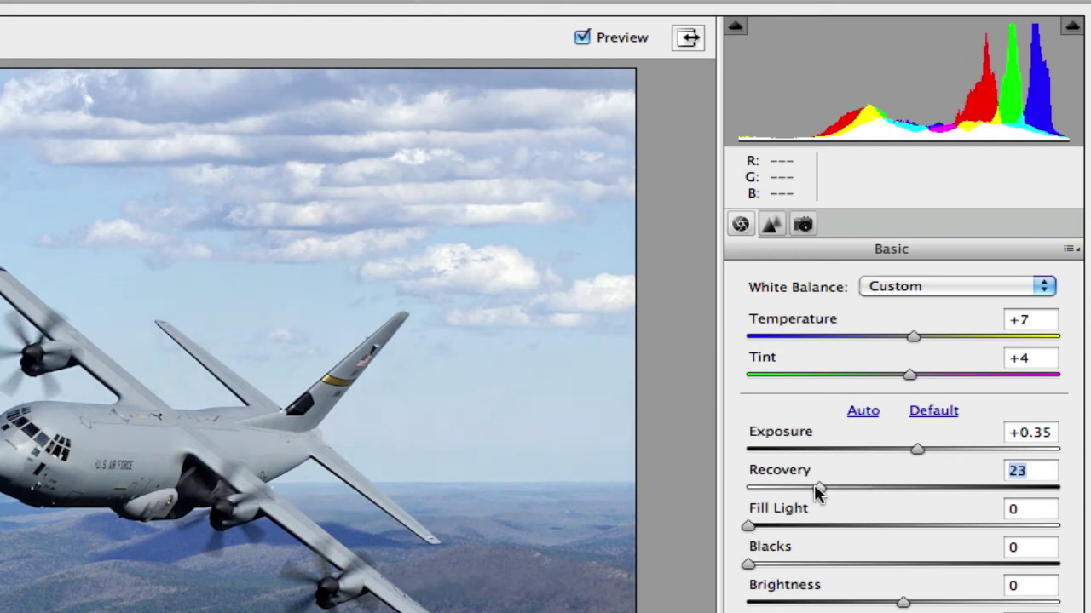
{"action": "left_click", "coordinate": [916, 452]}
{"action": "mouse_move", "coordinate": [905, 452]}
{"action": "left_mouse_down"}
{"action": "mouse_move", "coordinate": [915, 452]}
{"action": "mouse_move", "coordinate": [903, 454]}
{"action": "left_mouse_up"}
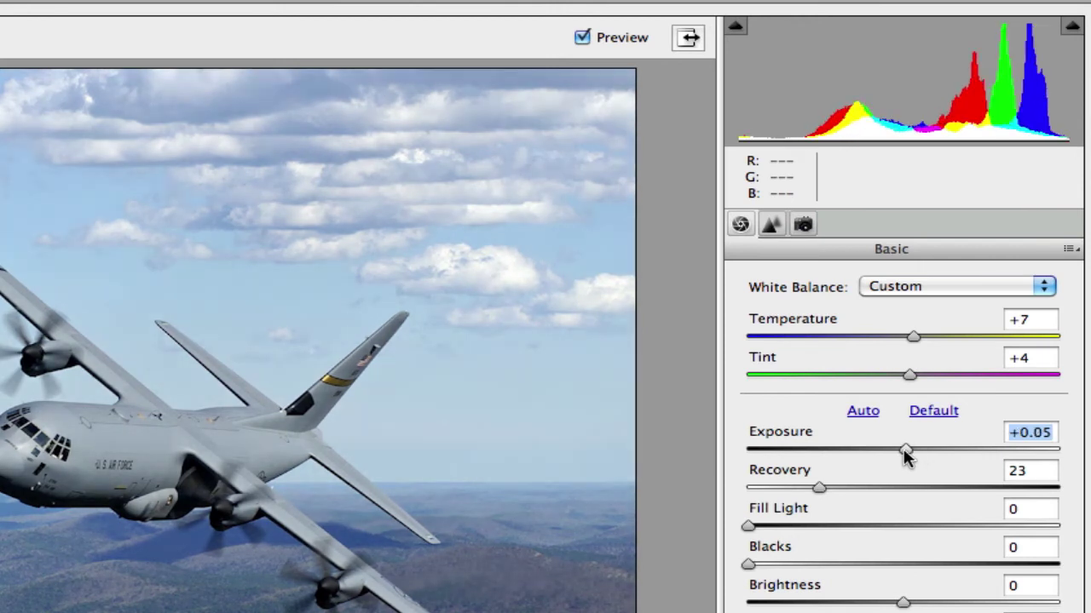
{"action": "left_click_drag", "start_coordinate": [818, 488], "coordinate": [832, 487]}
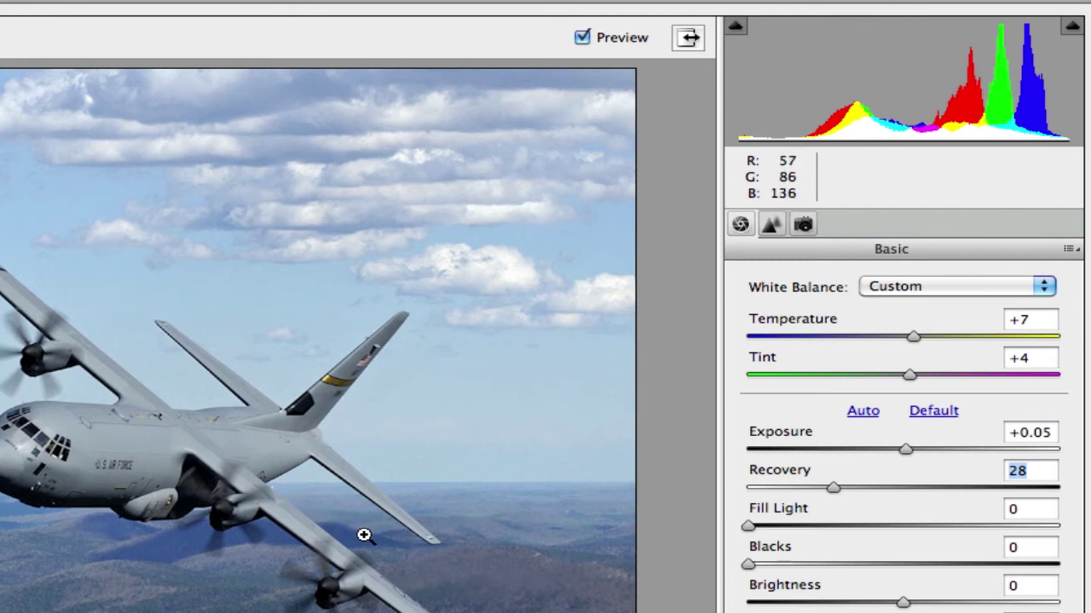
Try out the Fill Light, Blacks and Contrast adjustments, returning each of them to 0
{"action": "left_click", "coordinate": [748, 525]}
{"action": "left_click_drag", "start_coordinate": [784, 522], "coordinate": [728, 526]}
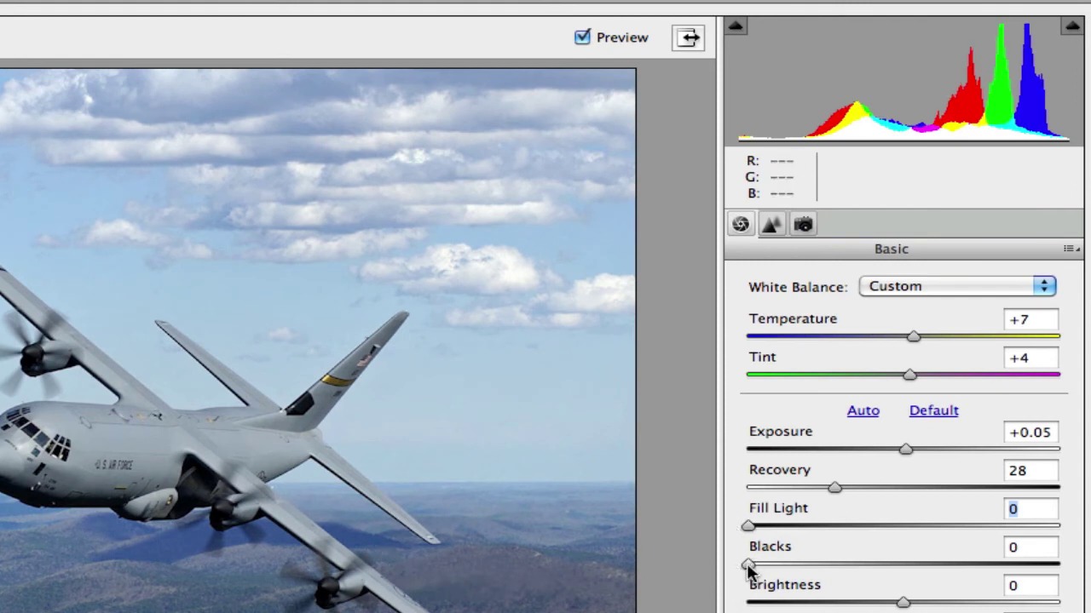
{"action": "mouse_move", "coordinate": [747, 566]}
{"action": "left_mouse_down"}
{"action": "mouse_move", "coordinate": [818, 565]}
{"action": "mouse_move", "coordinate": [728, 565]}
{"action": "left_mouse_up"}
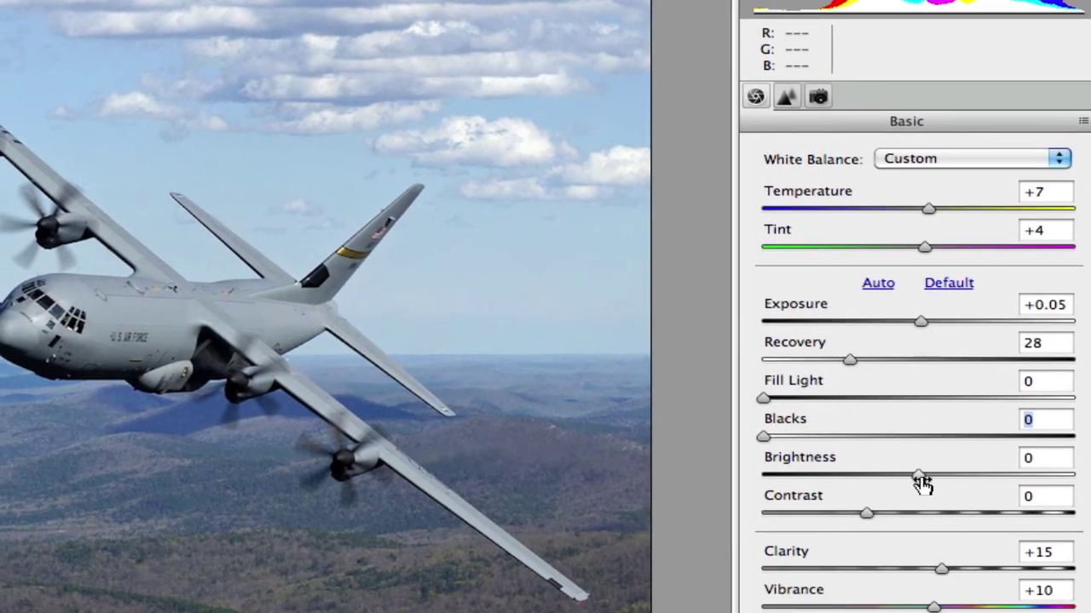
{"action": "mouse_move", "coordinate": [868, 514]}
{"action": "left_mouse_down"}
{"action": "mouse_move", "coordinate": [890, 516]}
{"action": "mouse_move", "coordinate": [867, 517]}
{"action": "left_mouse_up"}
Try Clarity from -100 to +25 and set it to +15, with Vibrance at +27 and Saturation at +59
{"action": "double_click", "coordinate": [941, 569]}
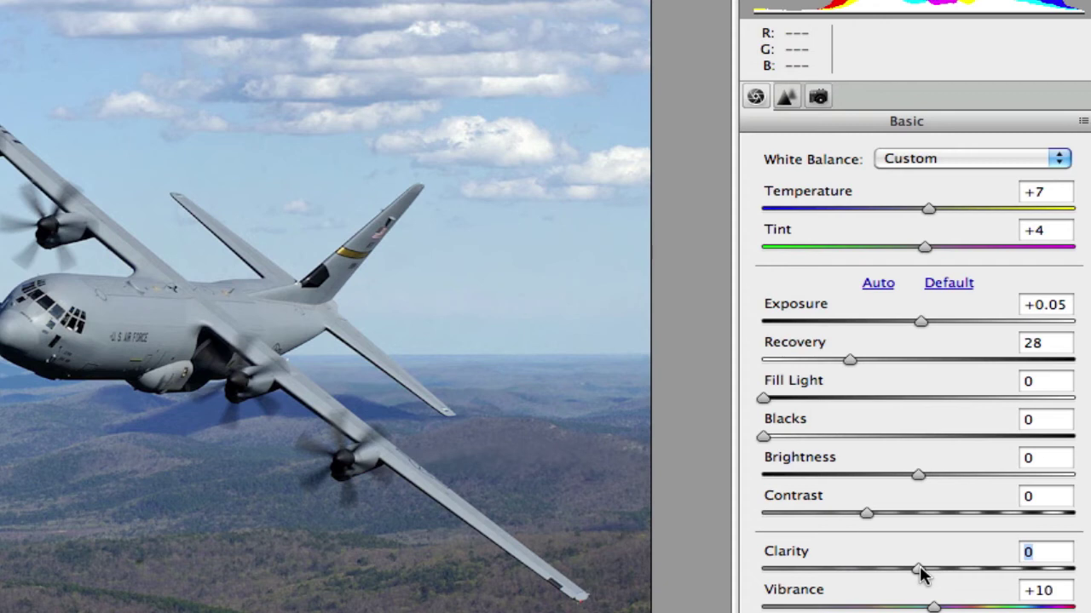
{"action": "left_click_drag", "start_coordinate": [920, 571], "coordinate": [937, 571]}
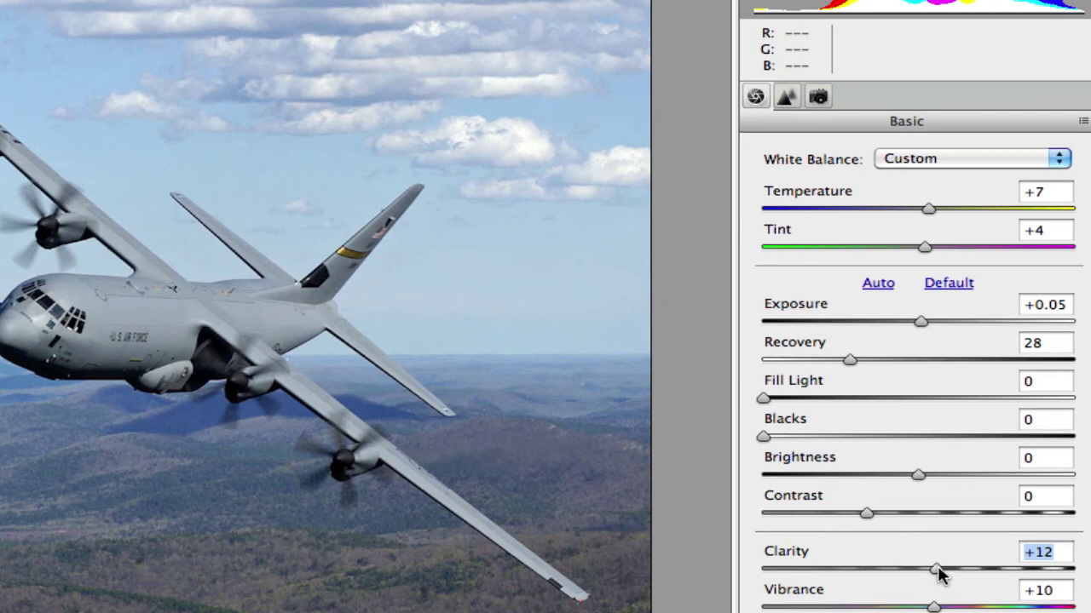
{"action": "mouse_move", "coordinate": [938, 576]}
{"action": "left_mouse_down"}
{"action": "mouse_move", "coordinate": [972, 576]}
{"action": "mouse_move", "coordinate": [956, 576]}
{"action": "left_mouse_up"}
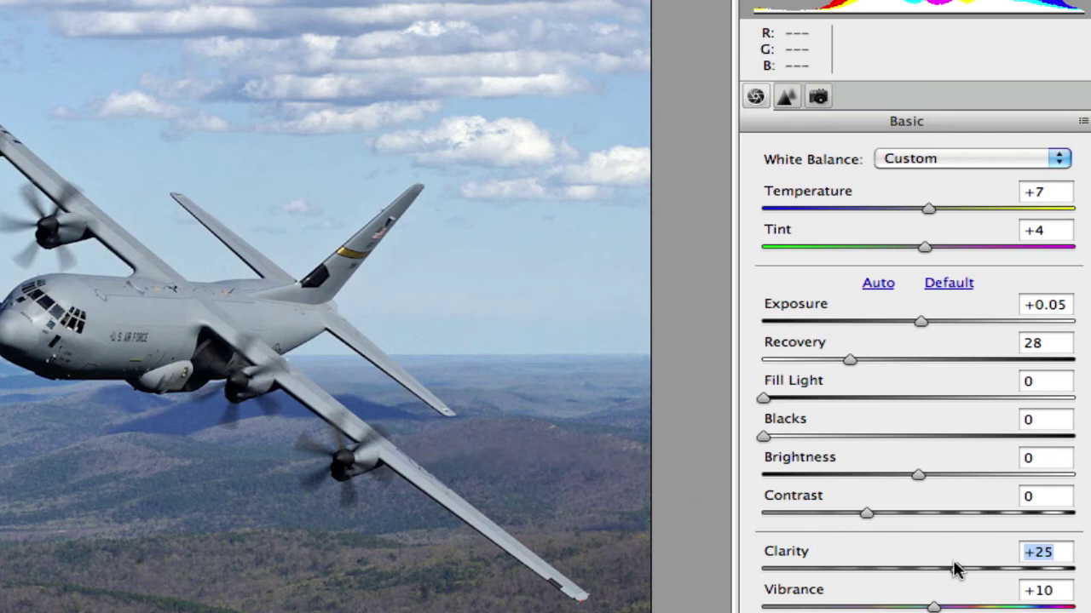
{"action": "left_click_drag", "start_coordinate": [956, 576], "coordinate": [750, 558]}
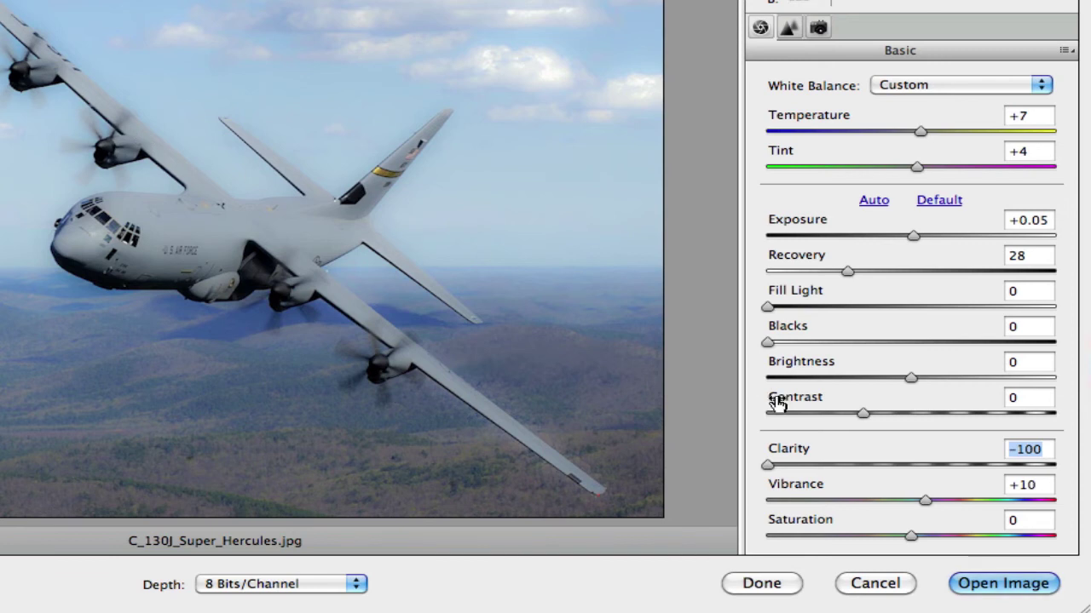
{"action": "left_click_drag", "start_coordinate": [772, 468], "coordinate": [935, 479]}
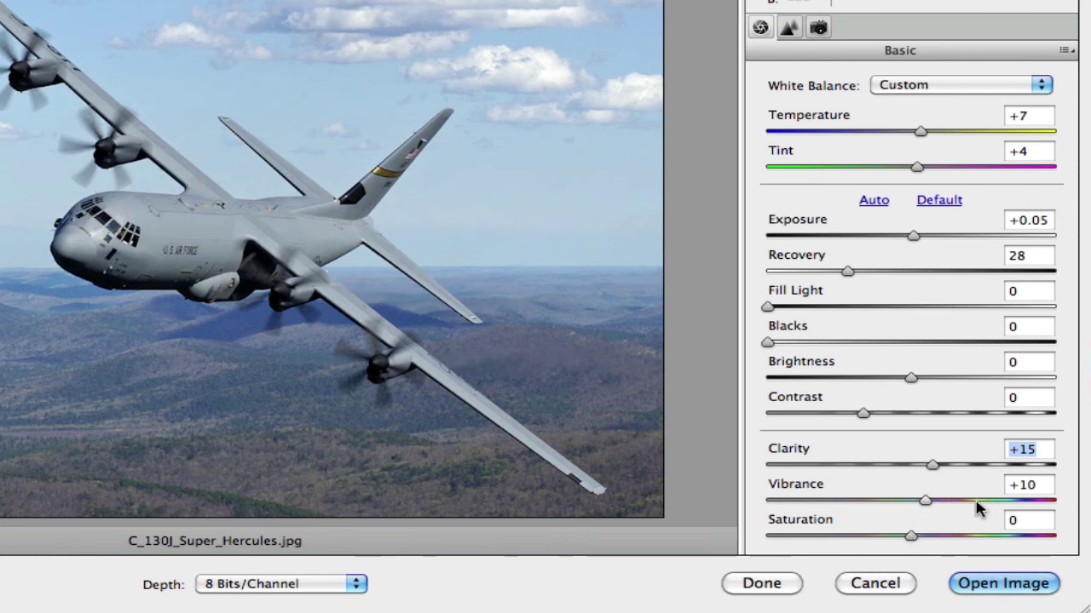
{"action": "mouse_move", "coordinate": [927, 502]}
{"action": "left_mouse_down"}
{"action": "mouse_move", "coordinate": [1016, 497]}
{"action": "mouse_move", "coordinate": [947, 503]}
{"action": "left_mouse_up"}
{"action": "left_click_drag", "start_coordinate": [911, 540], "coordinate": [1001, 540]}
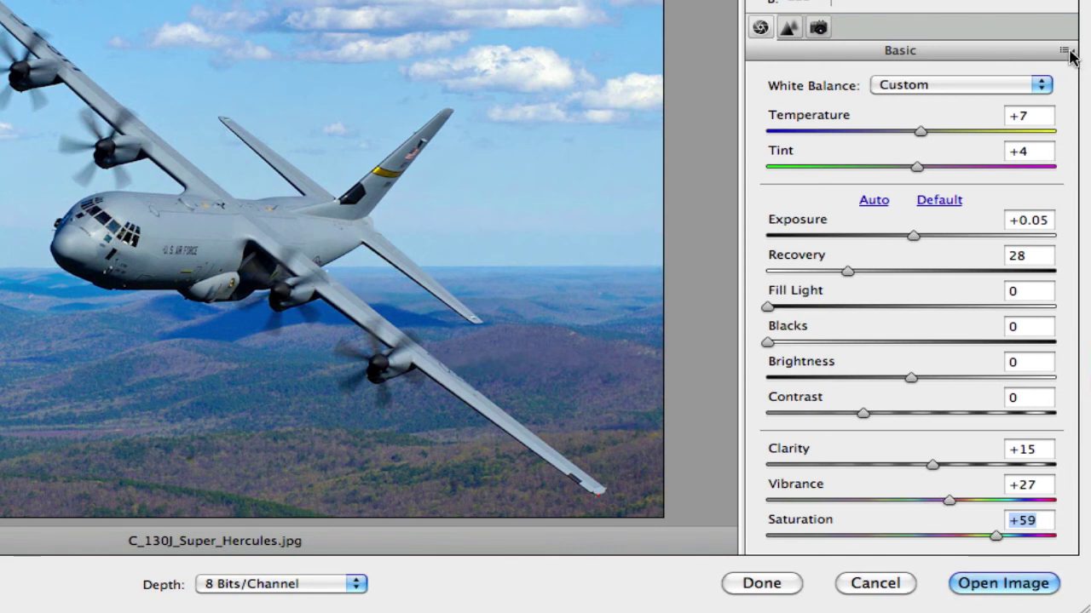
Compare the Default and Auto tone settings, and restore all basic settings to the Camera Raw Defaults
{"action": "left_click", "coordinate": [943, 204]}
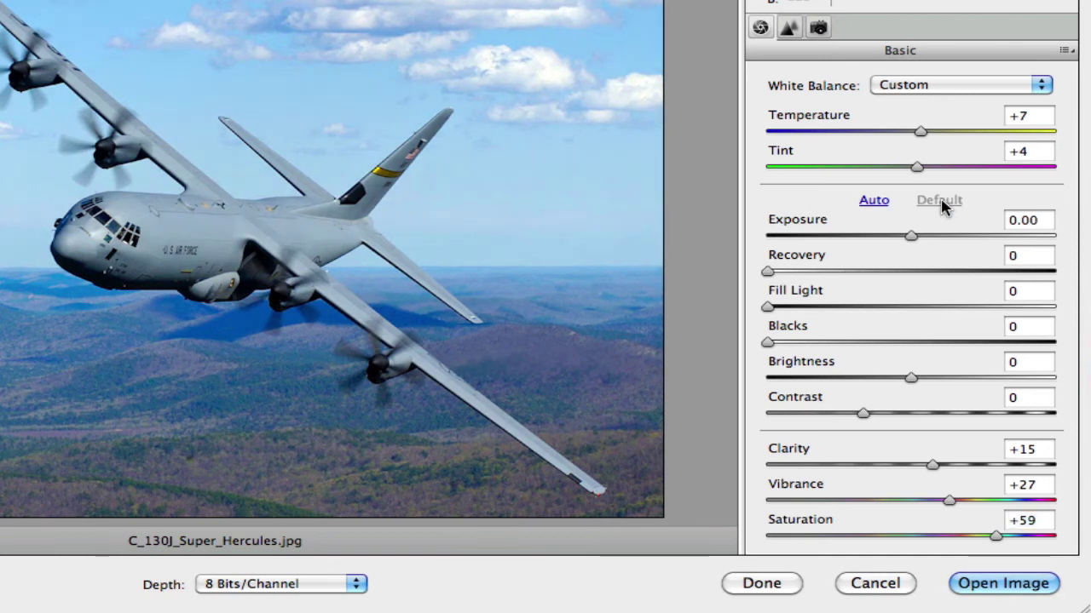
{"action": "left_click", "coordinate": [875, 202]}
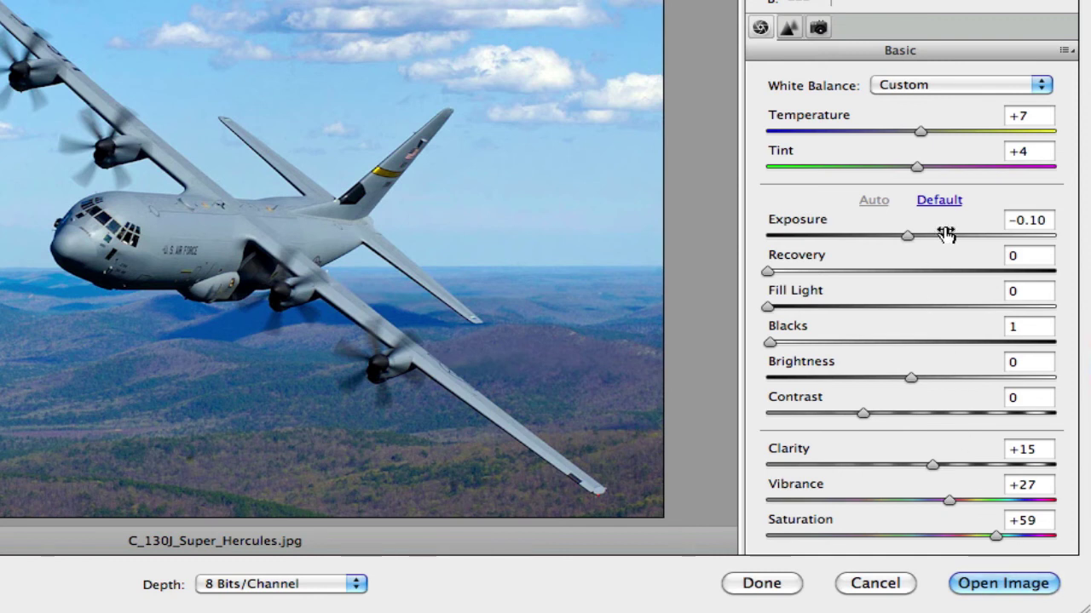
{"action": "left_click", "coordinate": [940, 203]}
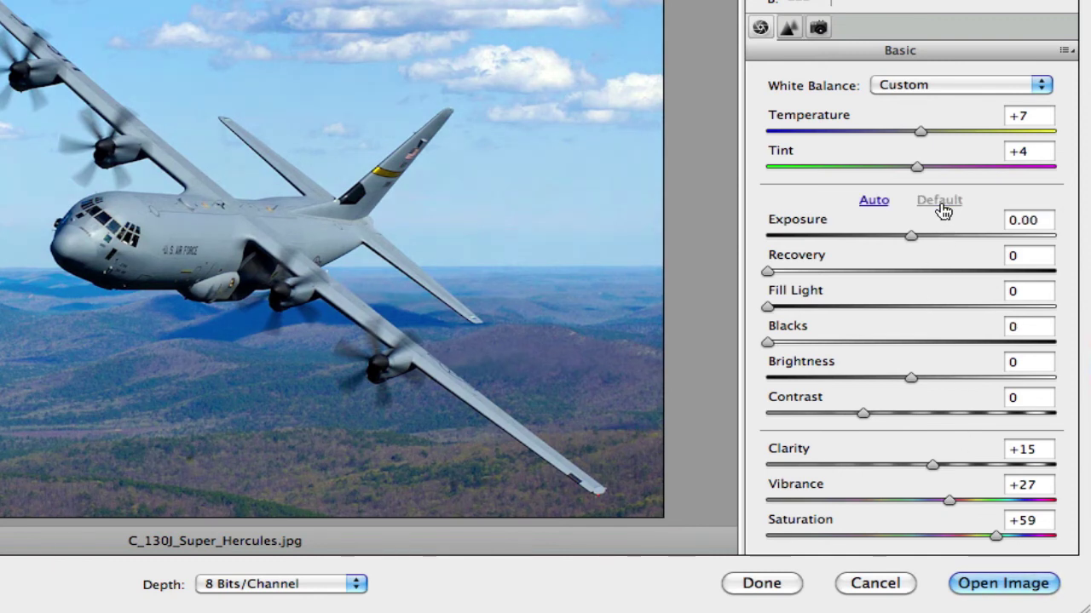
{"action": "left_click", "coordinate": [1066, 57]}
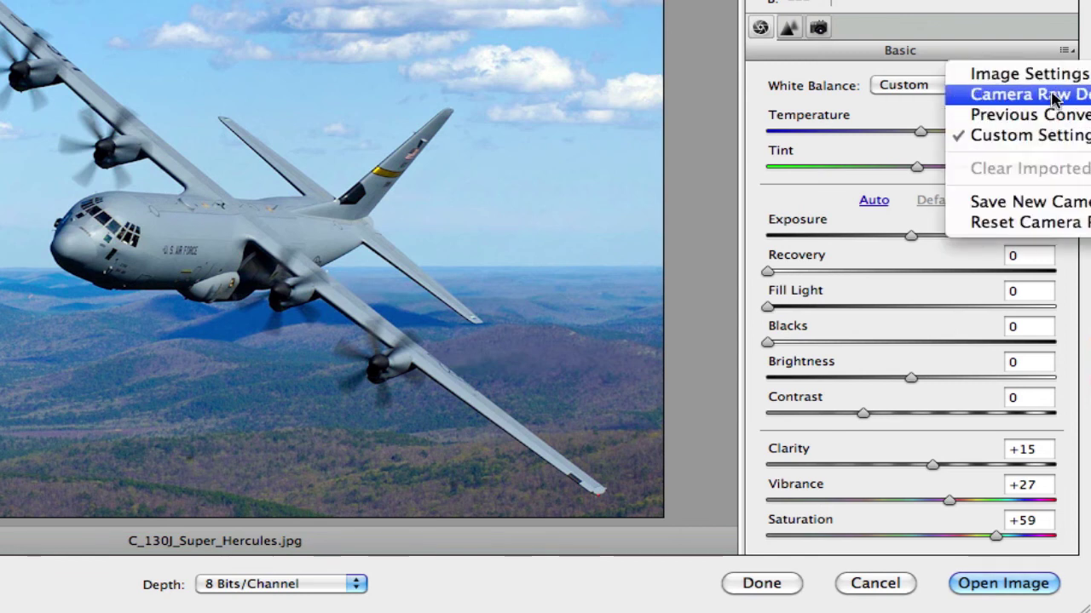
{"action": "left_click", "coordinate": [1055, 95]}
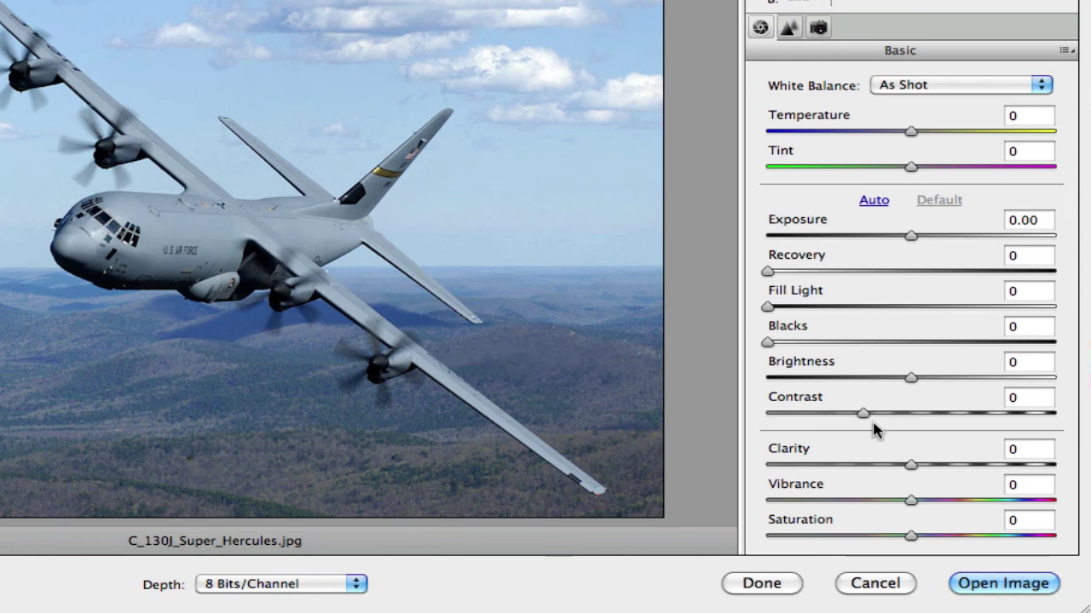
In the Detail settings, set the sharpening Amount to 39 and Radius to 1.3
{"action": "left_click", "coordinate": [787, 28]}
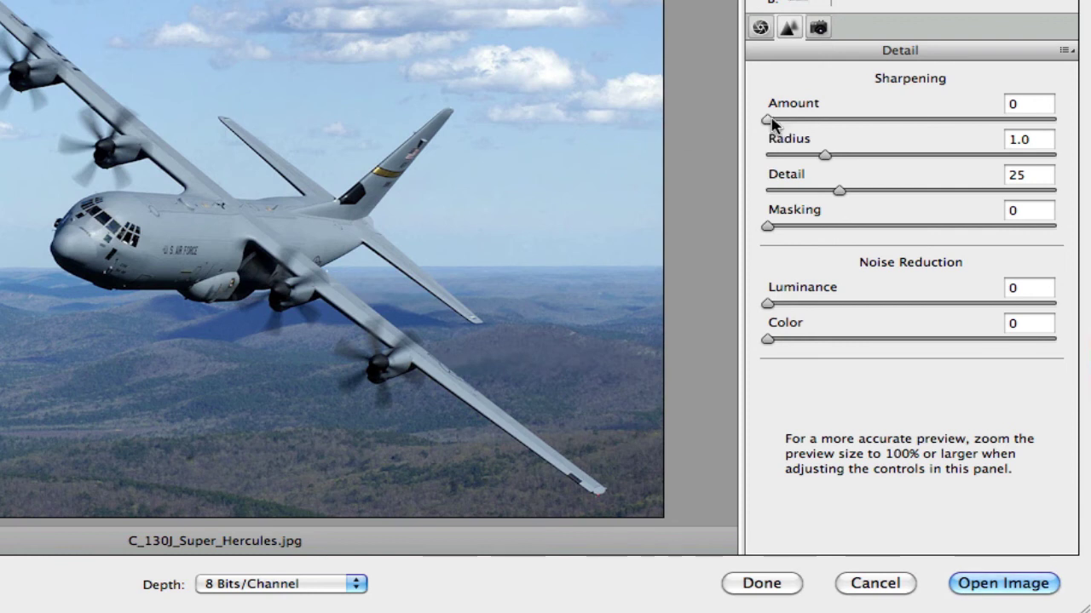
{"action": "mouse_move", "coordinate": [770, 123]}
{"action": "left_mouse_down"}
{"action": "mouse_move", "coordinate": [879, 125]}
{"action": "mouse_move", "coordinate": [774, 136]}
{"action": "mouse_move", "coordinate": [761, 121]}
{"action": "mouse_move", "coordinate": [823, 122]}
{"action": "mouse_move", "coordinate": [763, 122]}
{"action": "left_mouse_up"}
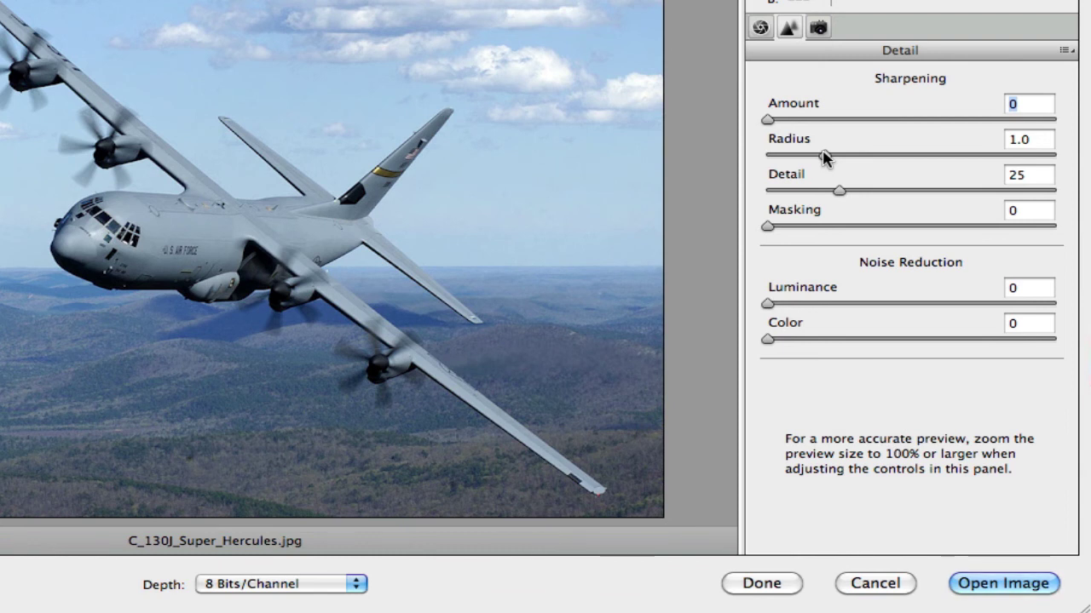
{"action": "left_click_drag", "start_coordinate": [825, 160], "coordinate": [855, 160]}
{"action": "mouse_move", "coordinate": [772, 120]}
{"action": "left_mouse_down"}
{"action": "mouse_move", "coordinate": [852, 122]}
{"action": "mouse_move", "coordinate": [755, 118]}
{"action": "left_mouse_up"}
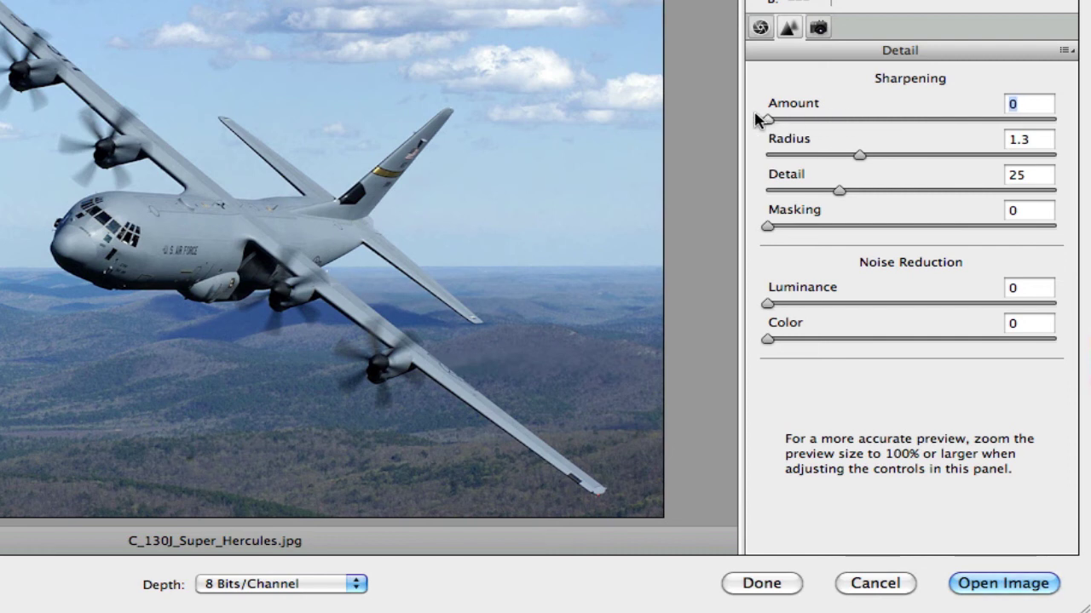
{"action": "left_click_drag", "start_coordinate": [861, 160], "coordinate": [948, 160]}
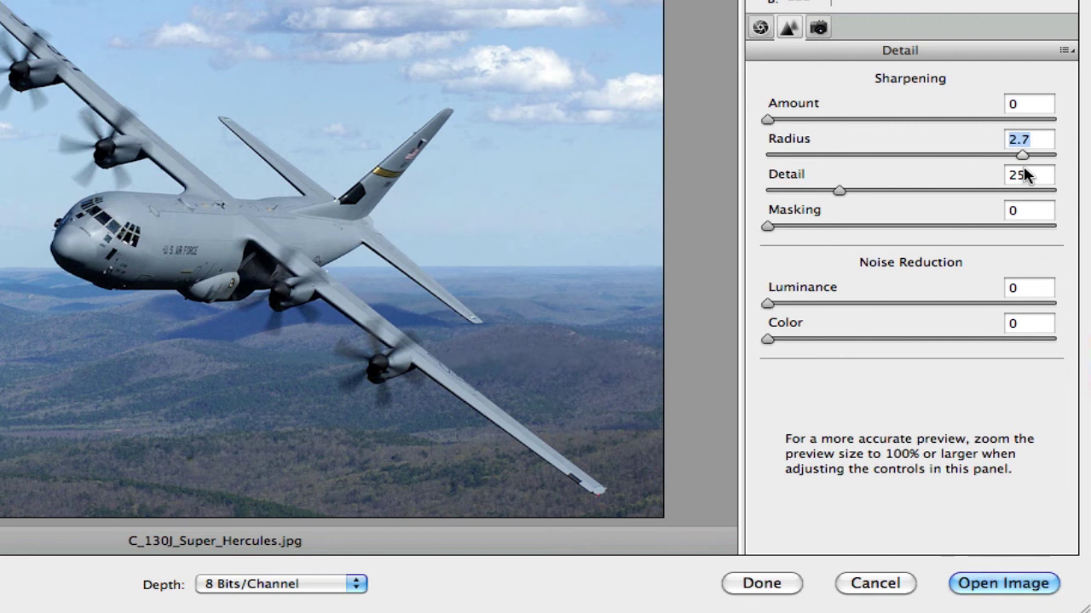
{"action": "left_click_drag", "start_coordinate": [1021, 155], "coordinate": [869, 158]}
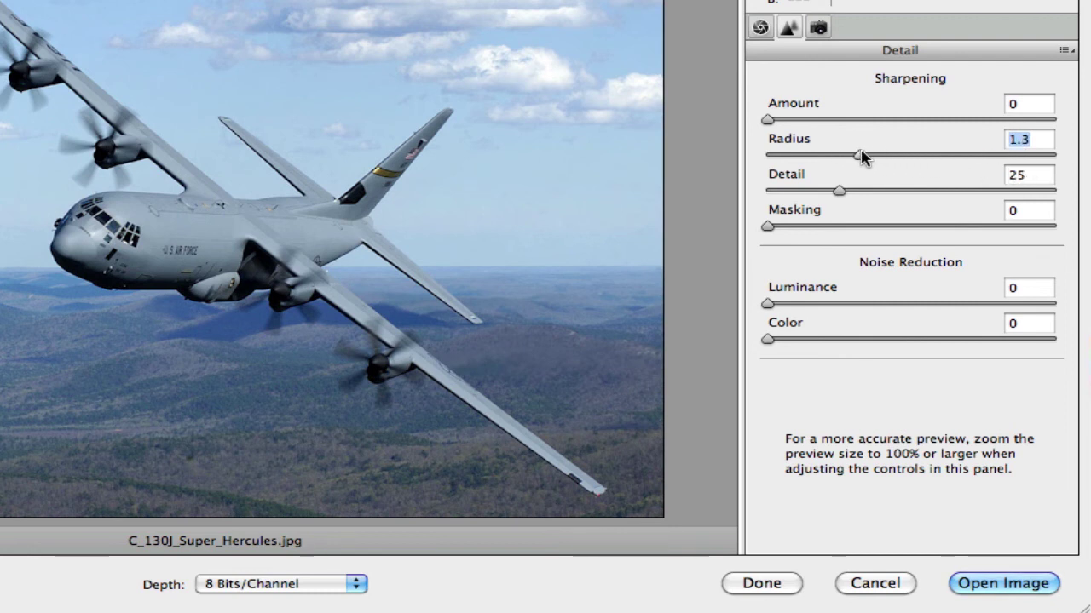
{"action": "left_click_drag", "start_coordinate": [769, 120], "coordinate": [842, 121]}
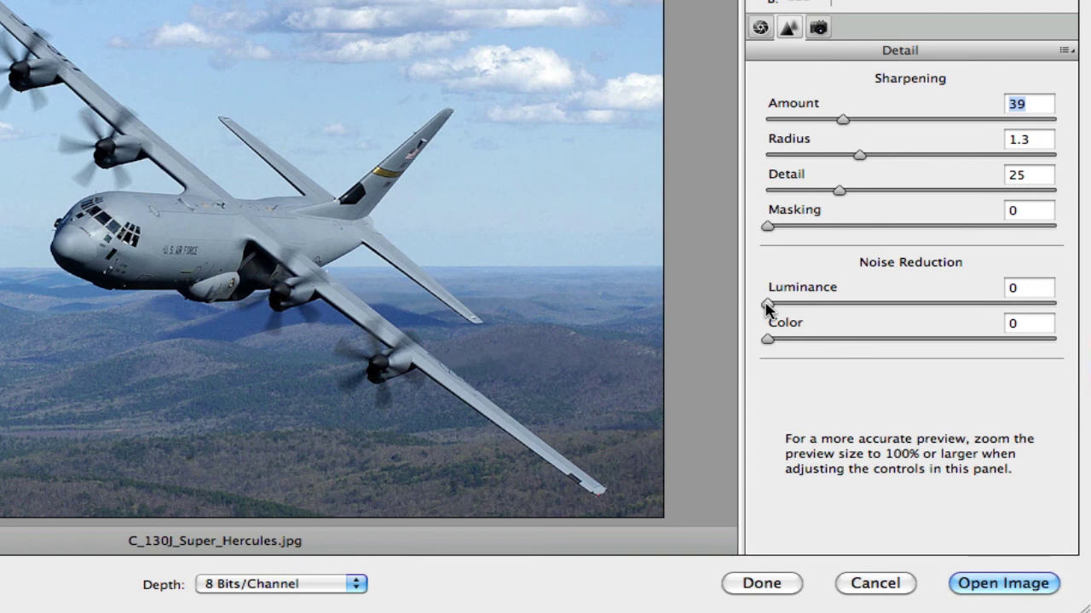
Set the Luminance noise reduction to 9 while checking the hills below the aircraft's nose up close
{"action": "left_click", "coordinate": [92, 298]}
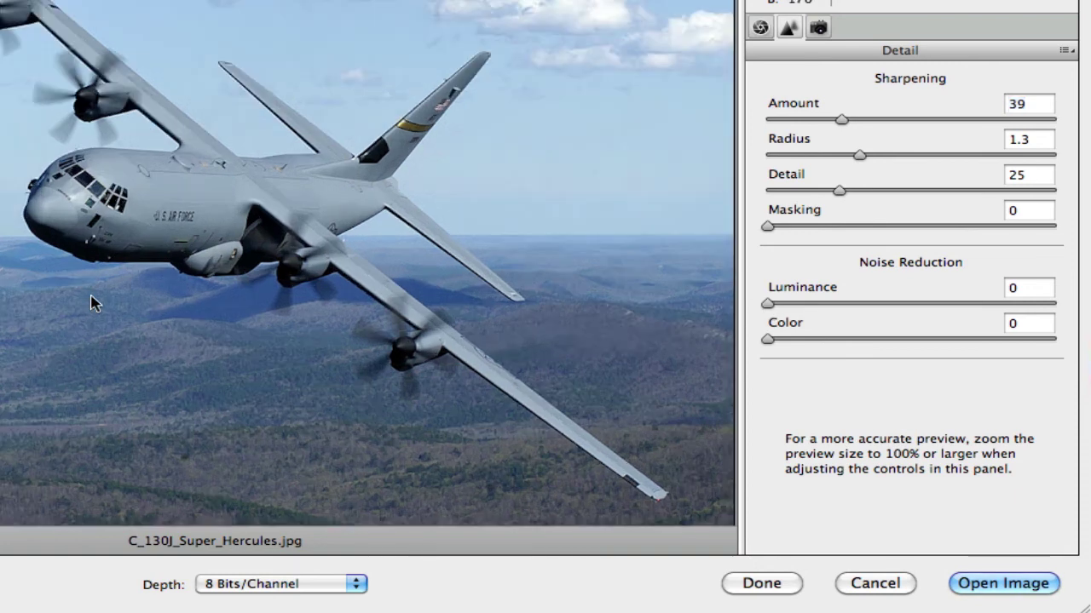
{"action": "left_click", "coordinate": [92, 300]}
{"action": "left_click", "coordinate": [93, 303]}
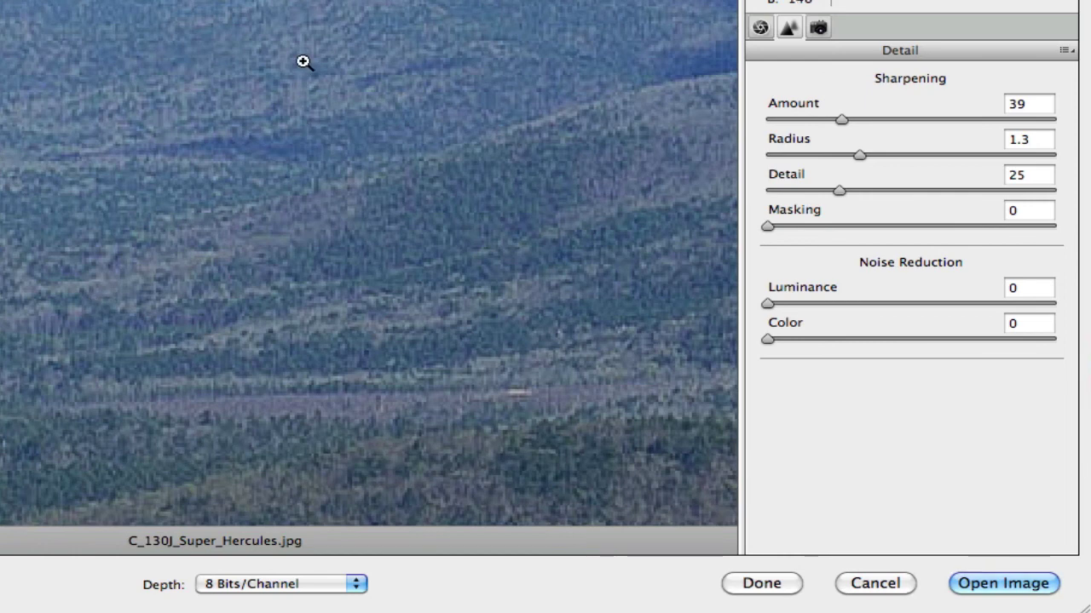
{"action": "key", "text": "h"}
{"action": "left_click_drag", "start_coordinate": [301, 66], "coordinate": [227, 329]}
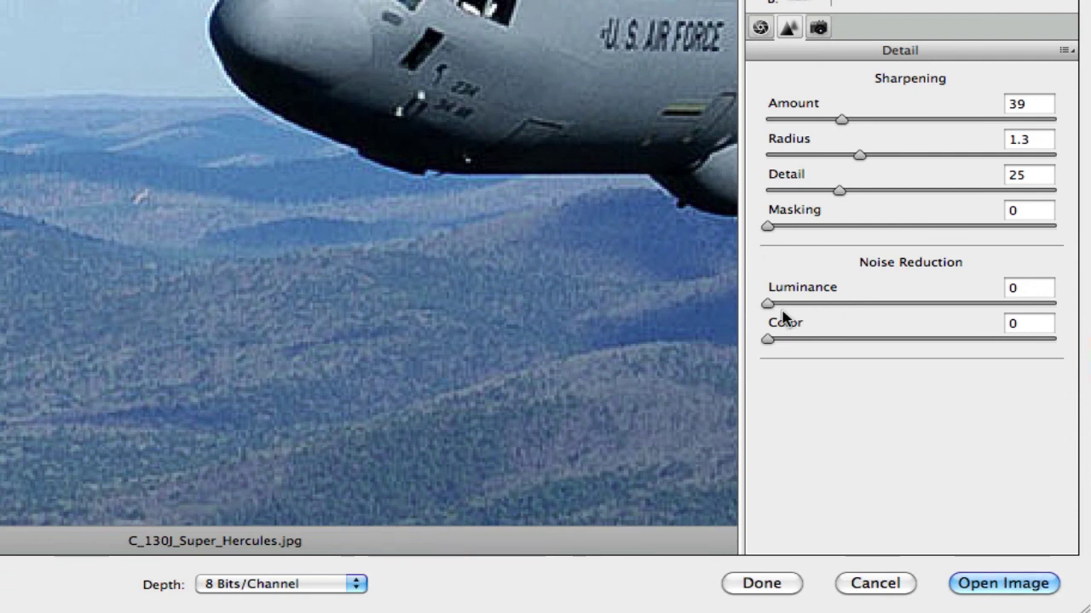
{"action": "left_click_drag", "start_coordinate": [769, 304], "coordinate": [857, 304]}
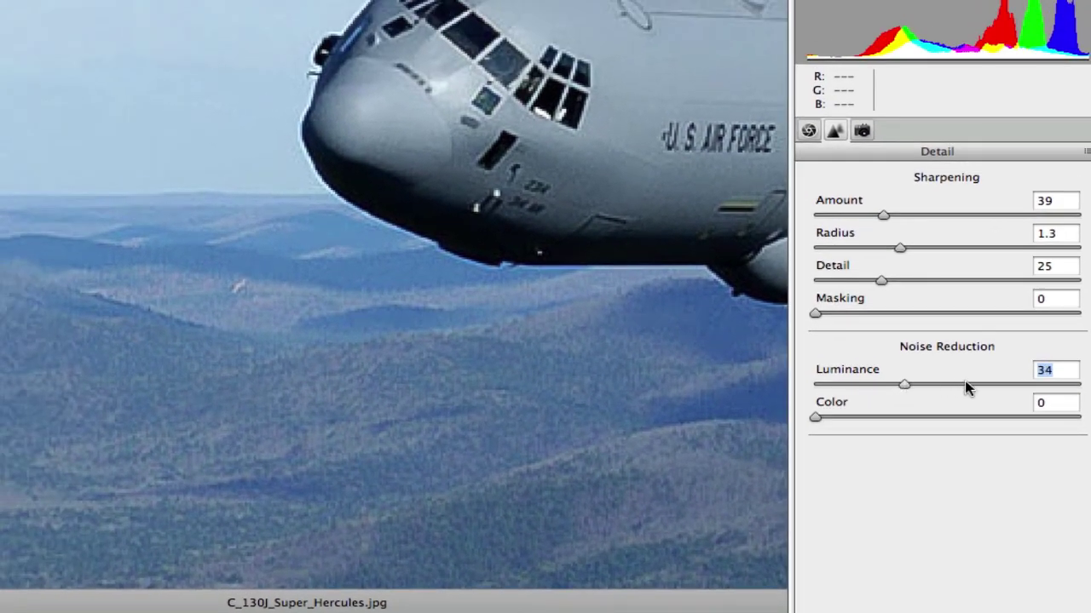
{"action": "left_click", "coordinate": [967, 388]}
{"action": "left_click_drag", "start_coordinate": [967, 389], "coordinate": [896, 384]}
{"action": "left_click_drag", "start_coordinate": [816, 383], "coordinate": [841, 387]}
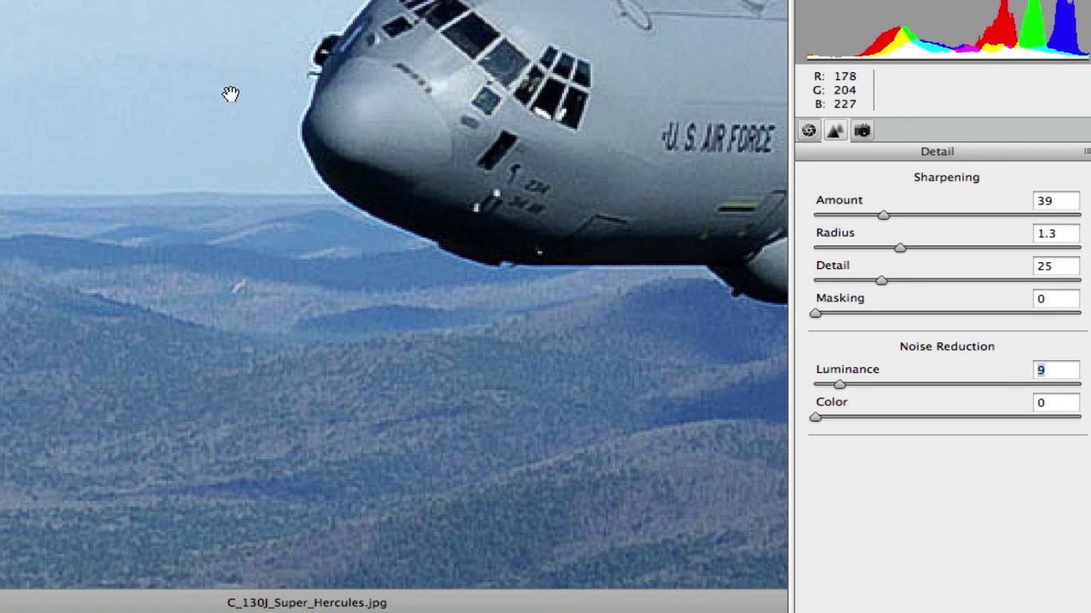
Examine the sky and horizon beside the aircraft's nose for noise and try the Color noise reduction, leaving it at 0
{"action": "scroll", "coordinate": [475, 164], "scroll_direction": "up", "scroll_amount": 10}
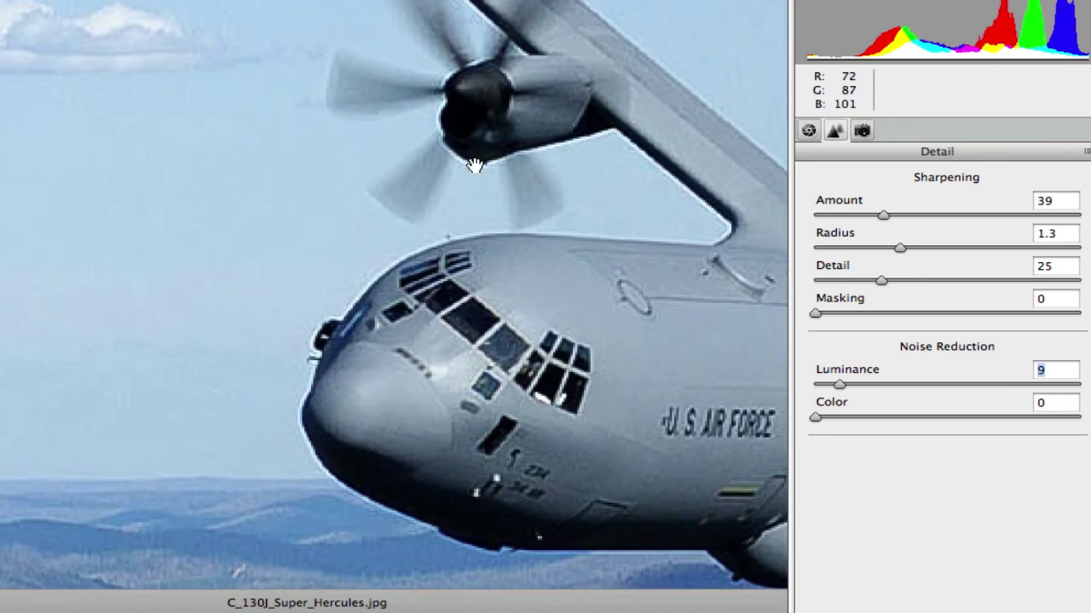
{"action": "scroll", "coordinate": [474, 165], "scroll_direction": "left", "scroll_amount": 10}
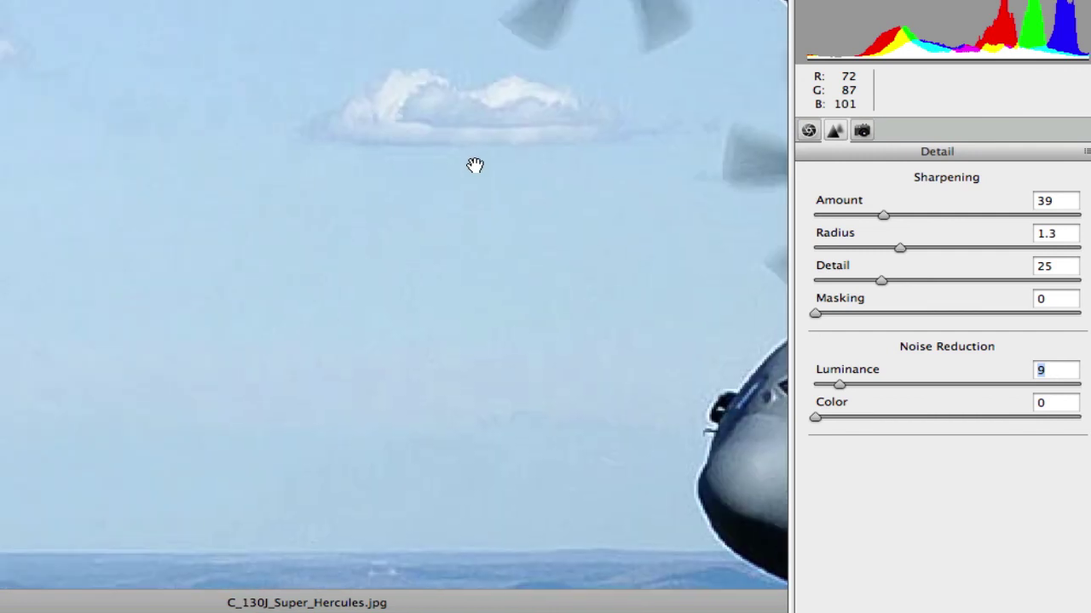
{"action": "scroll", "coordinate": [475, 165], "scroll_direction": "down", "scroll_amount": 4}
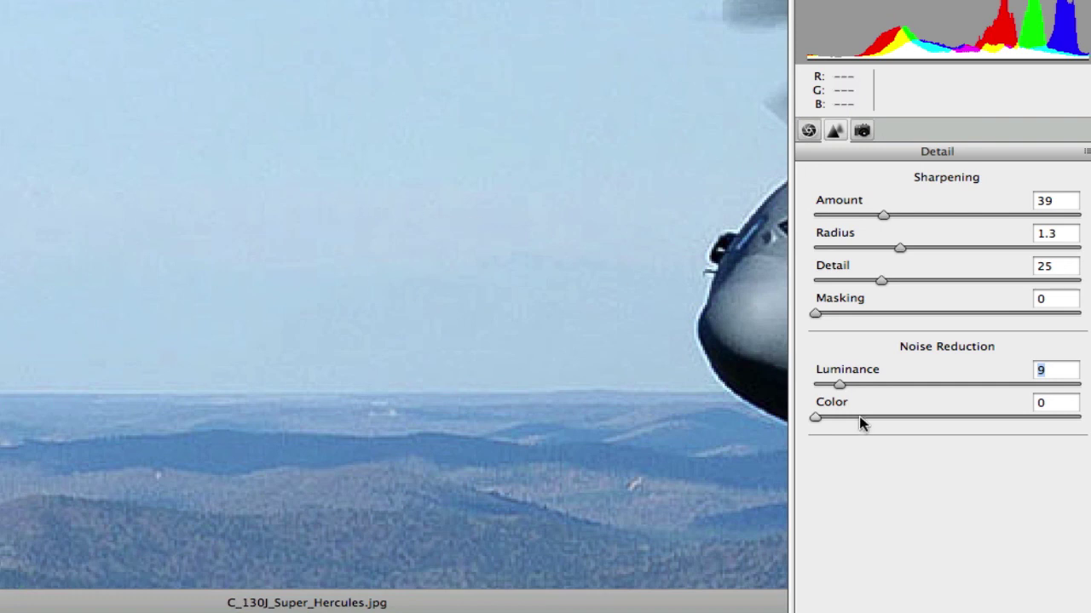
{"action": "left_click_drag", "start_coordinate": [823, 421], "coordinate": [799, 419]}
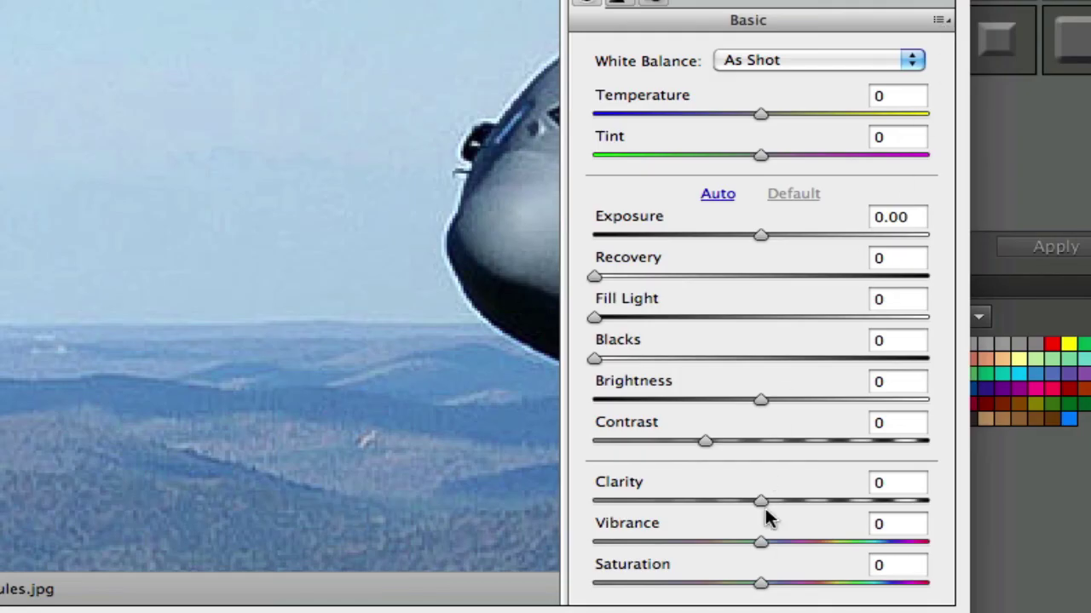
Return to the Basic settings and set Clarity to +14 and Vibrance to +9
{"action": "left_click_drag", "start_coordinate": [756, 502], "coordinate": [780, 504]}
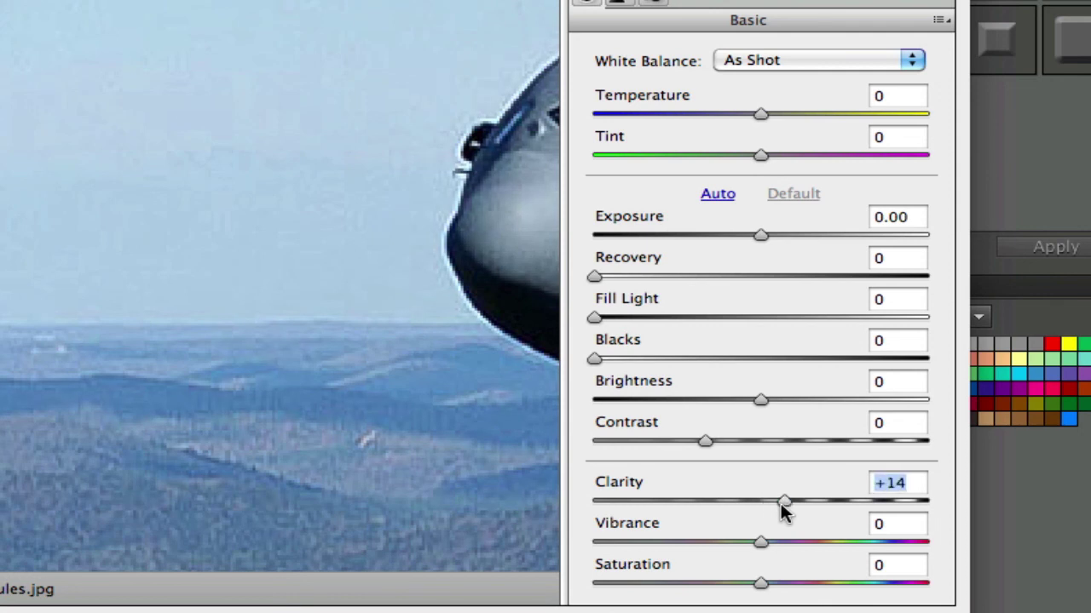
{"action": "left_click_drag", "start_coordinate": [761, 540], "coordinate": [777, 540]}
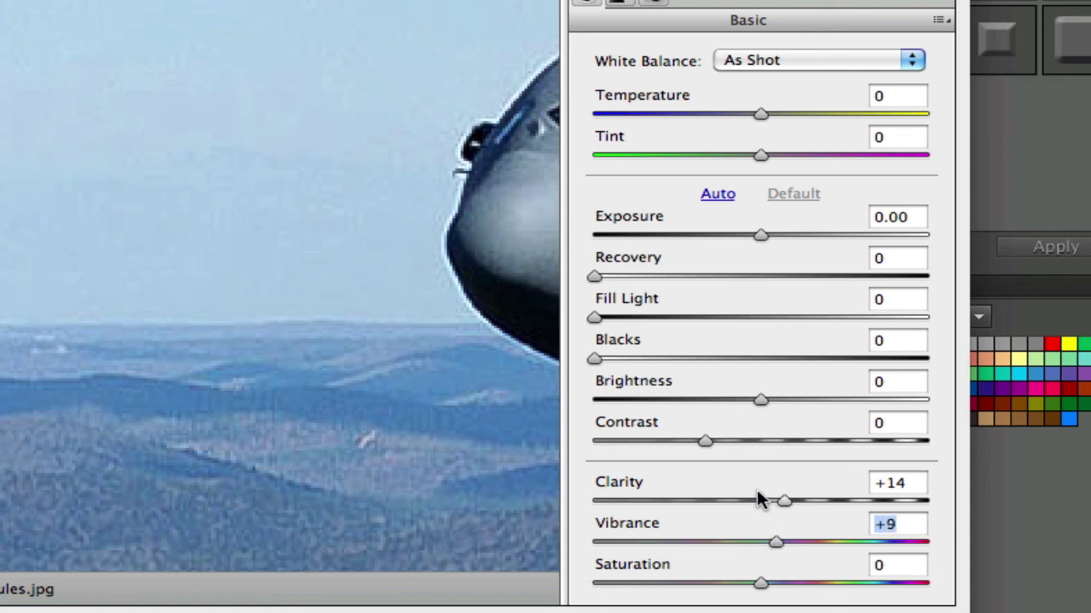
Save the current settings as new Camera Raw defaults and open the adjusted photo in the editor
{"action": "left_click", "coordinate": [940, 20]}
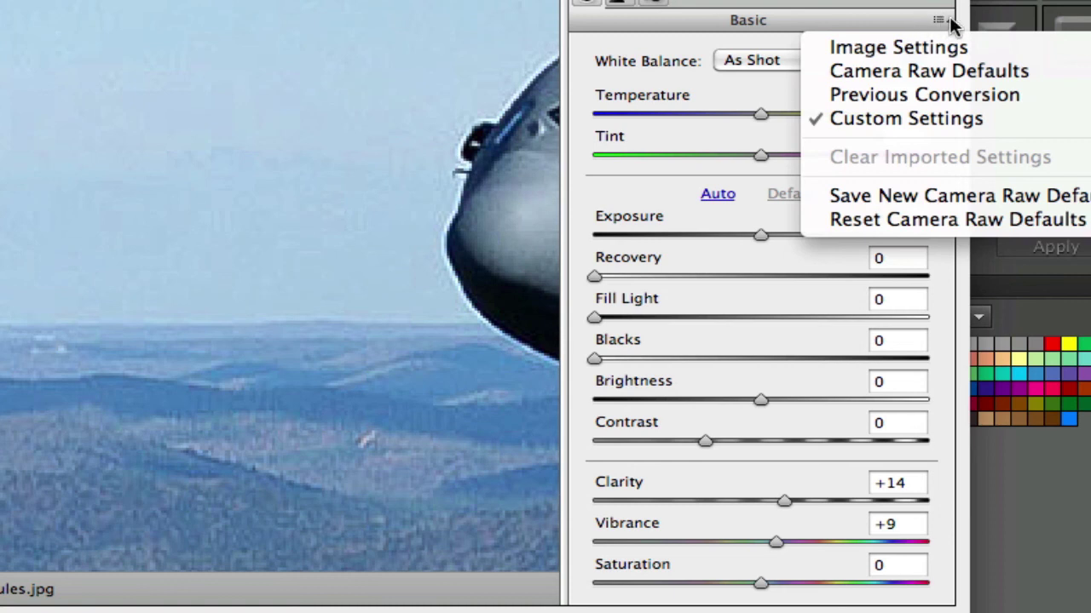
{"action": "left_click", "coordinate": [909, 197]}
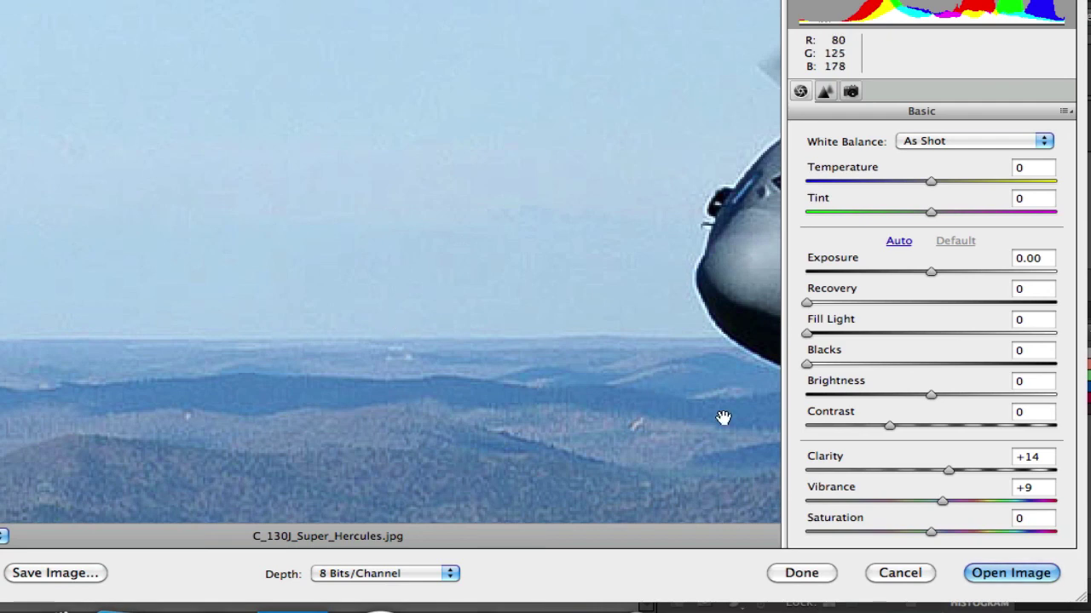
{"action": "left_click", "coordinate": [1027, 576]}
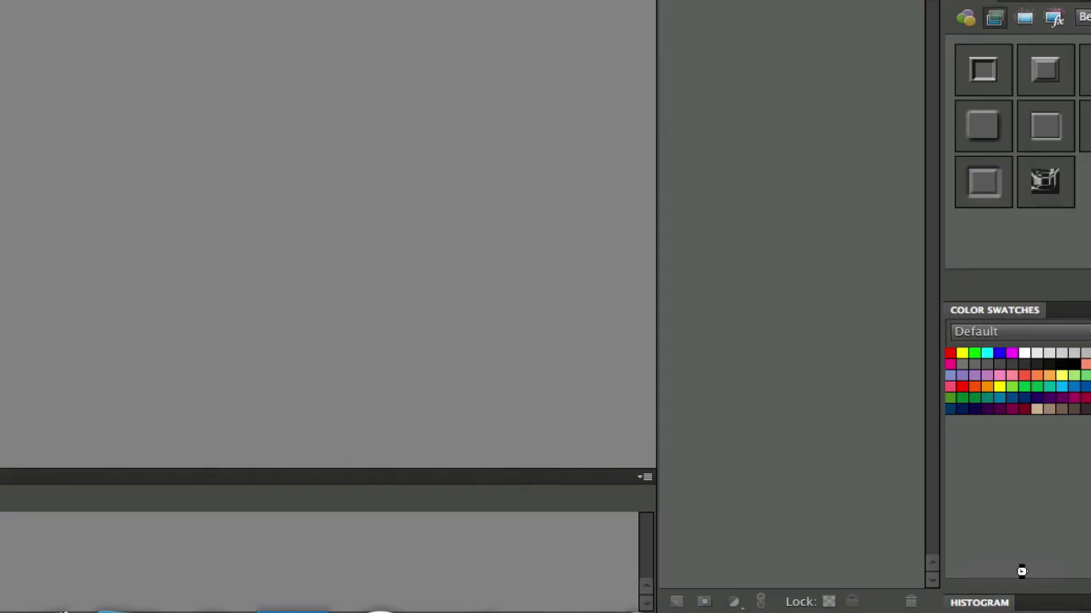